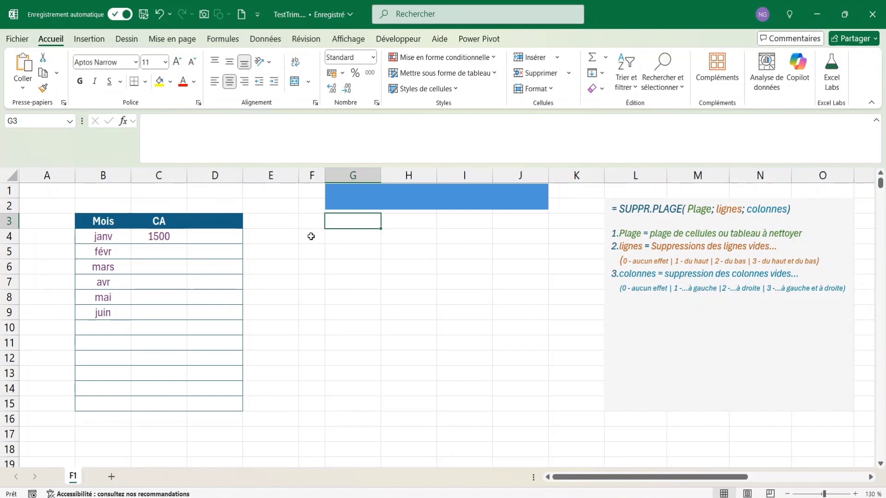
Step: Enter a SUPPR.PLAGE formula over the whole of column B in cell G3, =SUPPR.PLAGE(B:B)
{"action": "type", "text": "=su"}
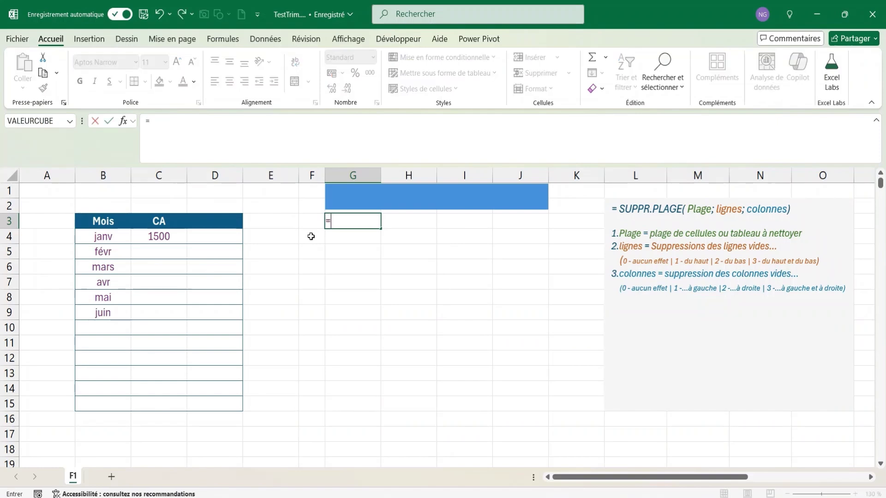
{"action": "key", "text": "Down"}
{"action": "key", "text": "Down"}
{"action": "key", "text": "Tab"}
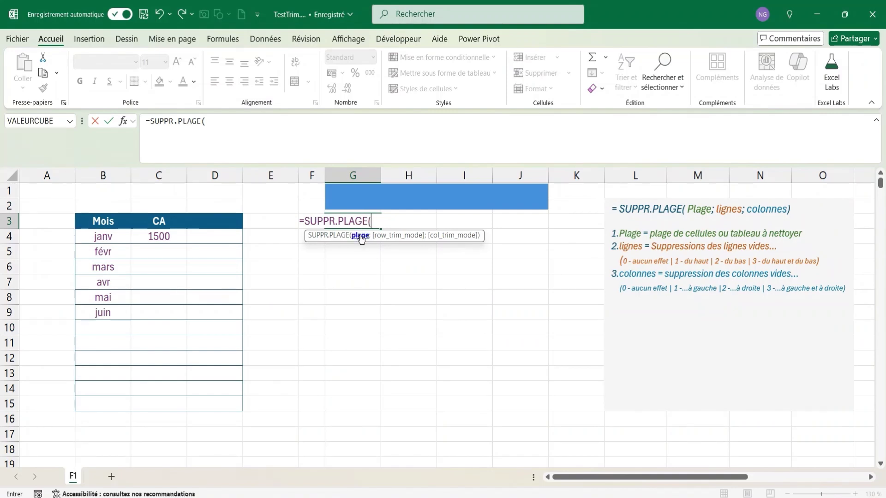
{"action": "left_click", "coordinate": [102, 175]}
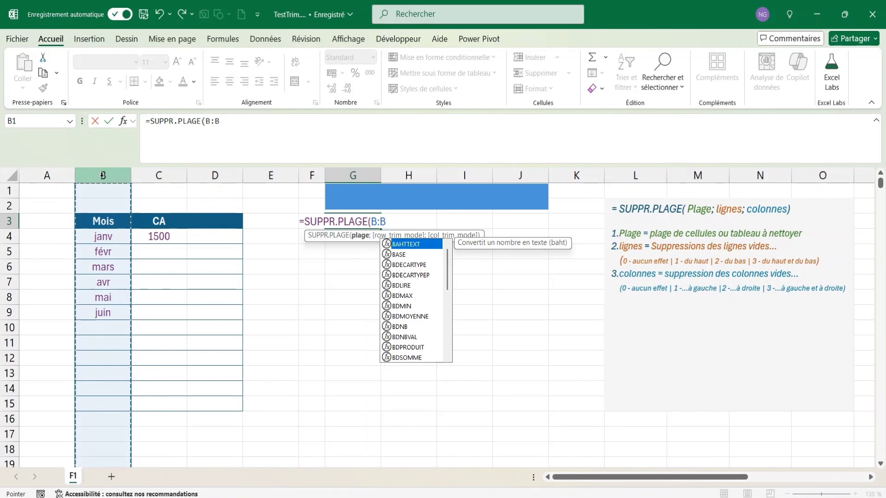
{"action": "type", "text": ")"}
{"action": "key", "text": "Return"}
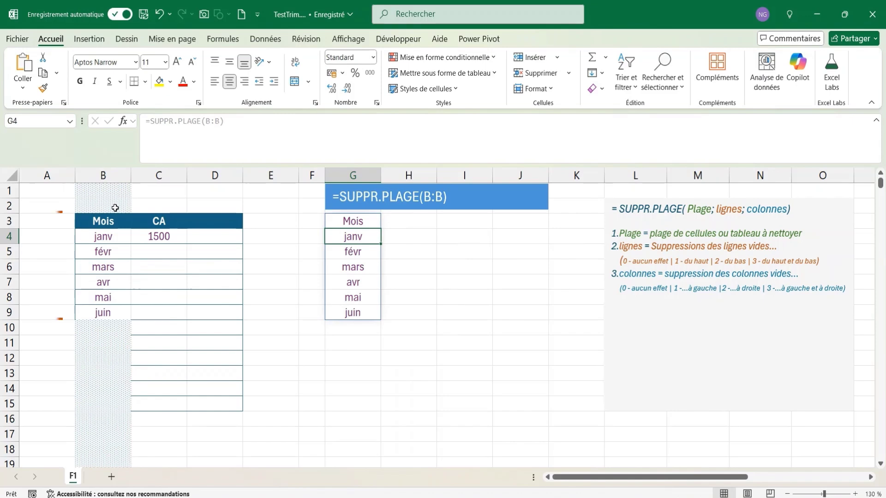
Step: Add the month Juillet in cell B10, beneath juin in the Mois column
{"action": "left_click", "coordinate": [109, 329]}
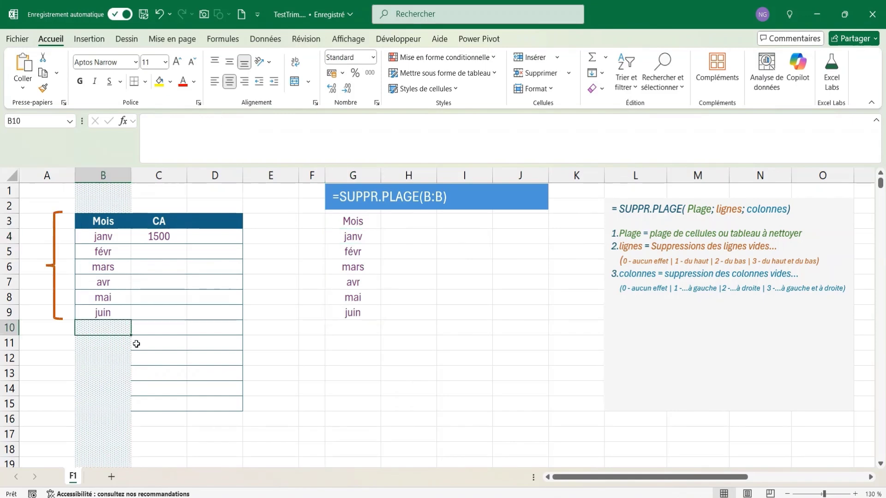
{"action": "type", "text": "Juillet"}
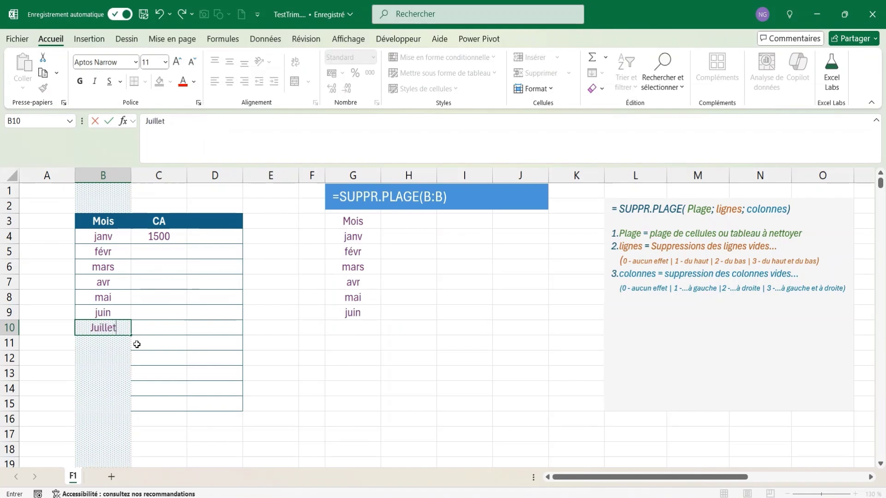
{"action": "key", "text": "Return"}
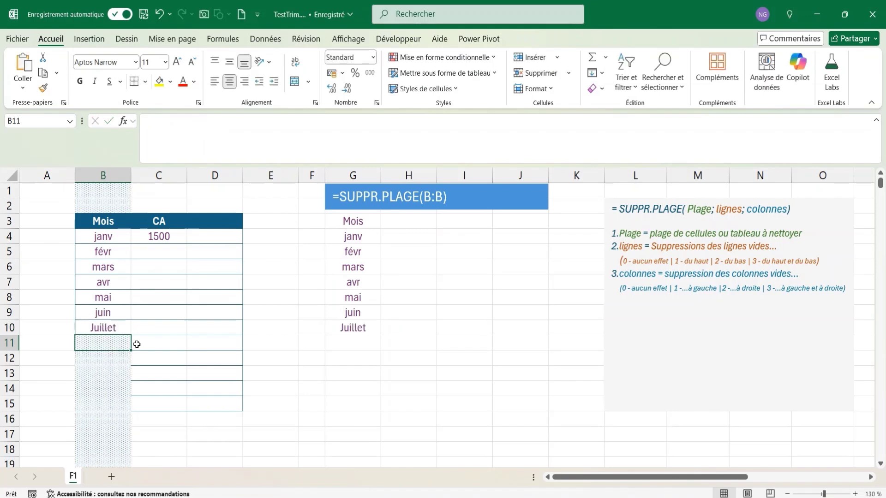
Step: Add row trim mode 1 (Premier) to the G3 formula, making it =SUPPR.PLAGE(B:B;1)
{"action": "left_click", "coordinate": [355, 223]}
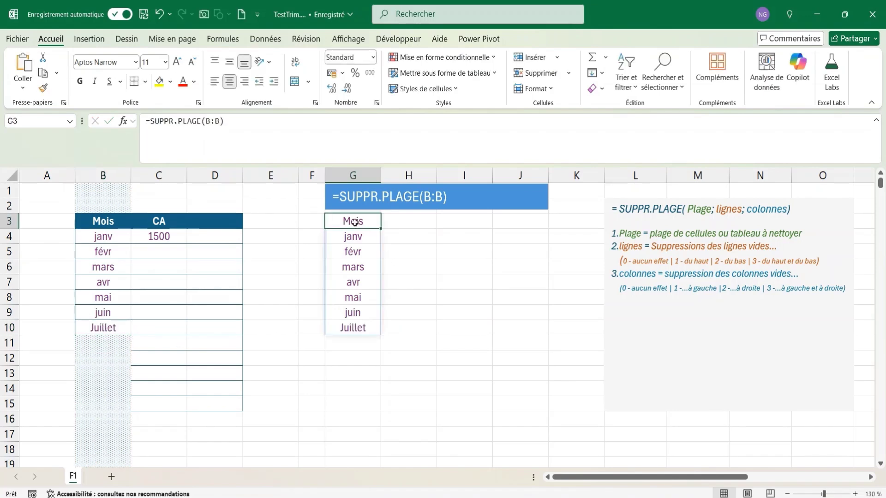
{"action": "left_click", "coordinate": [225, 122]}
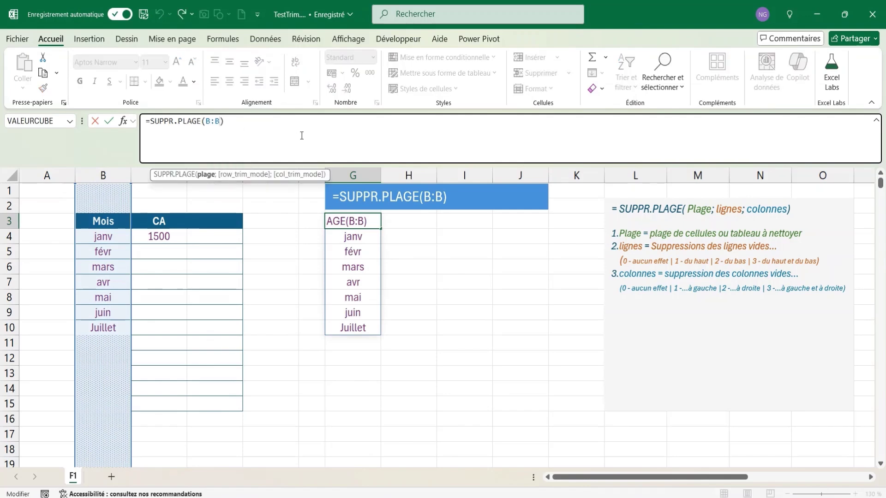
{"action": "type", "text": ";"}
{"action": "key", "text": "Down"}
{"action": "key", "text": "Down"}
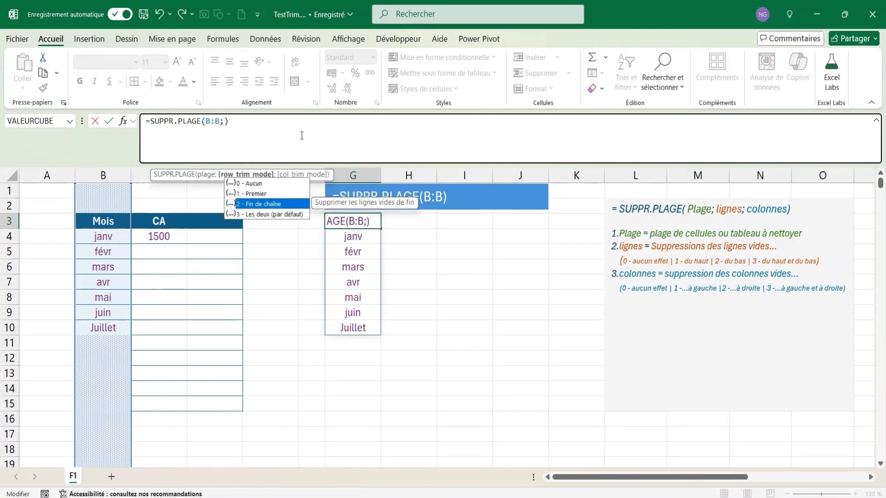
{"action": "key", "text": "Down"}
{"action": "key", "text": "Up"}
{"action": "key", "text": "Up"}
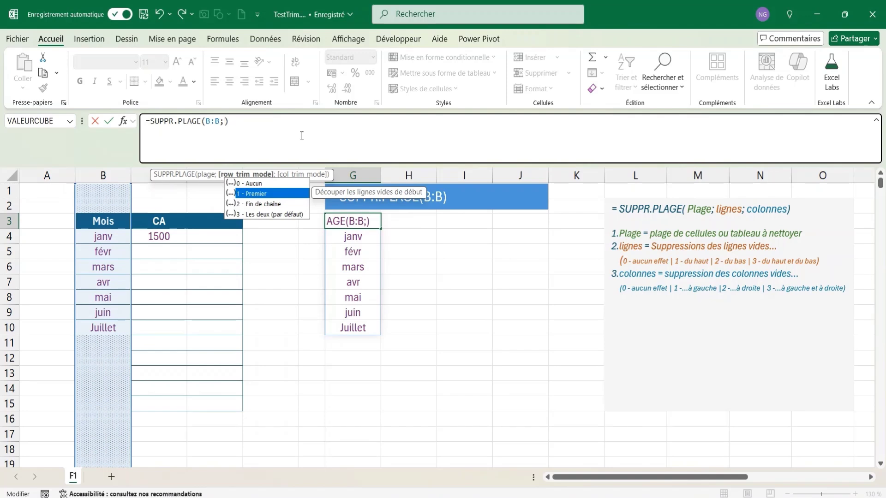
{"action": "key", "text": "Tab"}
{"action": "key", "text": "Return"}
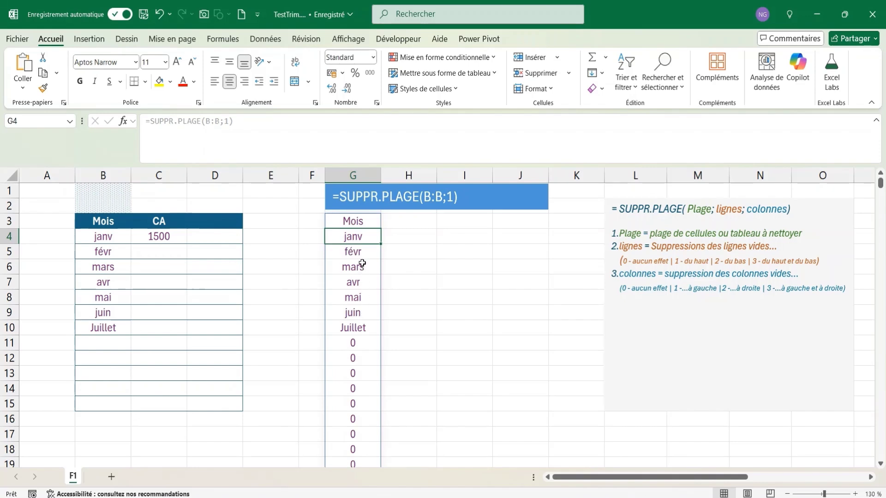
Step: Add the month Août in cell B11, beneath Juillet in the Mois column
{"action": "left_click", "coordinate": [102, 344]}
{"action": "type", "text": "Ao"}
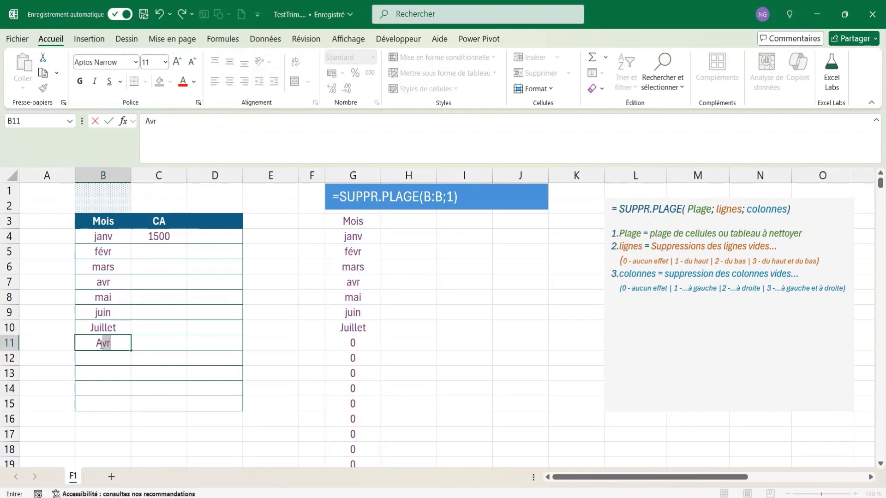
{"action": "type", "text": "ût"}
{"action": "key", "text": "Return"}
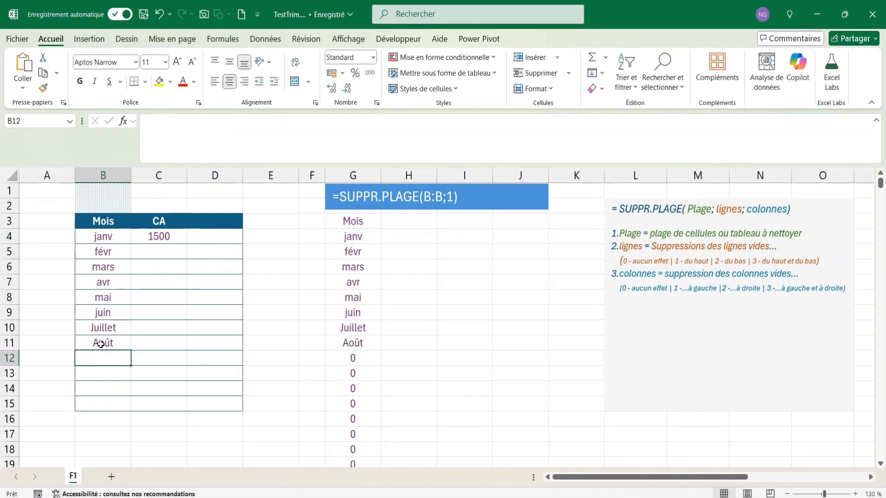
Step: Change the row trim mode in the G3 formula to 2 (Fin de chaîne), giving =SUPPR.PLAGE(B:B;2)
{"action": "left_click", "coordinate": [348, 226]}
{"action": "left_click", "coordinate": [229, 122]}
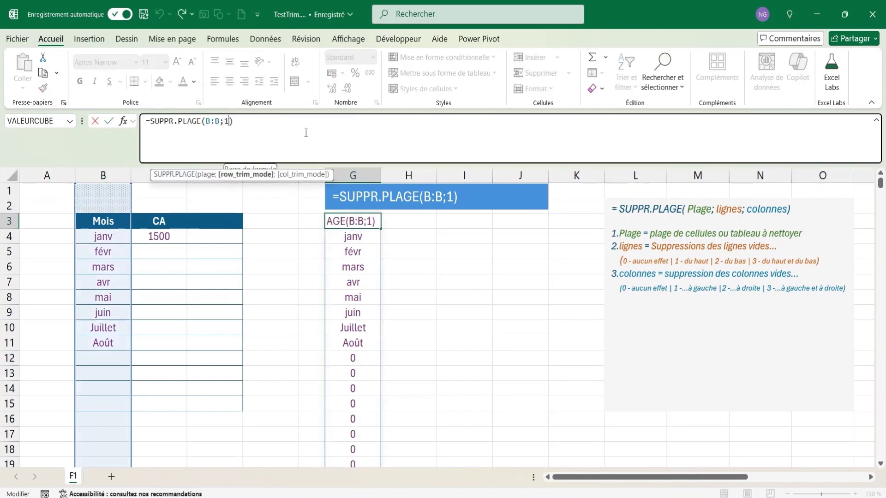
{"action": "key", "text": "BackSpace"}
{"action": "type", "text": "2"}
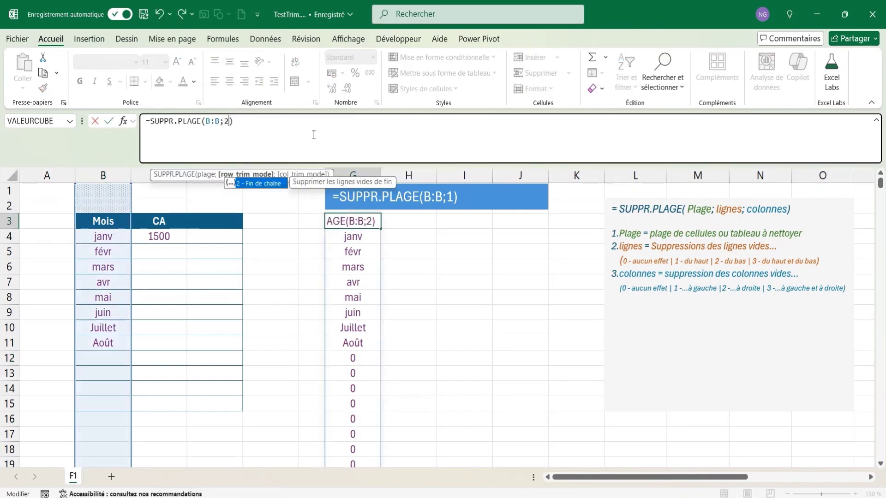
{"action": "key", "text": "Return"}
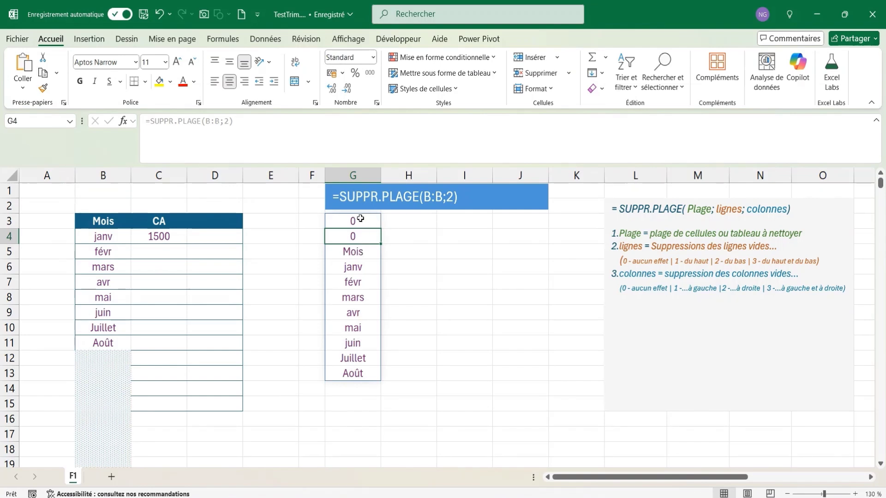
Step: Replace the arguments of the G3 formula with the range around the table, making it =SUPPR.PLAGE(A2:E16)
{"action": "left_click", "coordinate": [359, 221]}
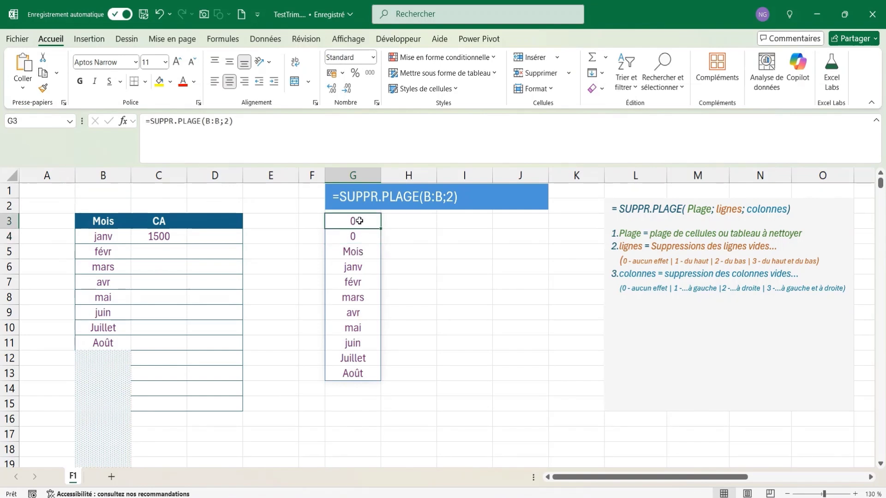
{"action": "left_click_drag", "start_coordinate": [206, 121], "coordinate": [230, 120]}
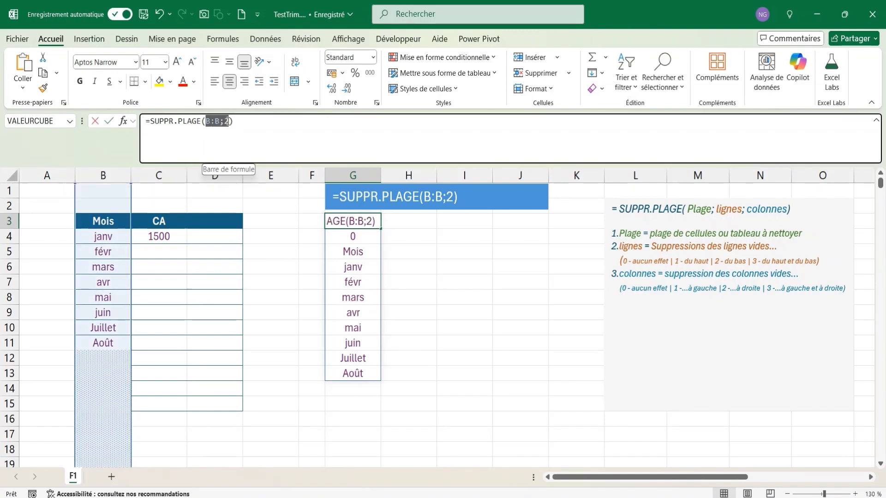
{"action": "left_click_drag", "start_coordinate": [40, 204], "coordinate": [260, 421]}
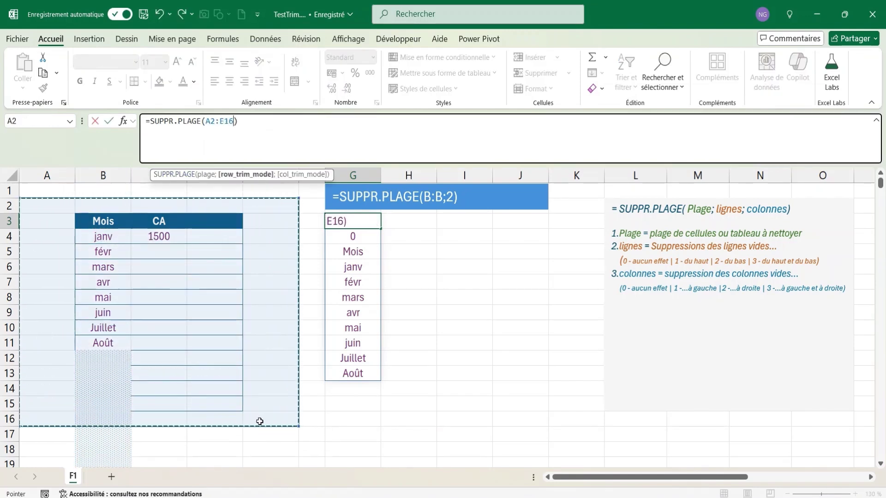
{"action": "key", "text": "Return"}
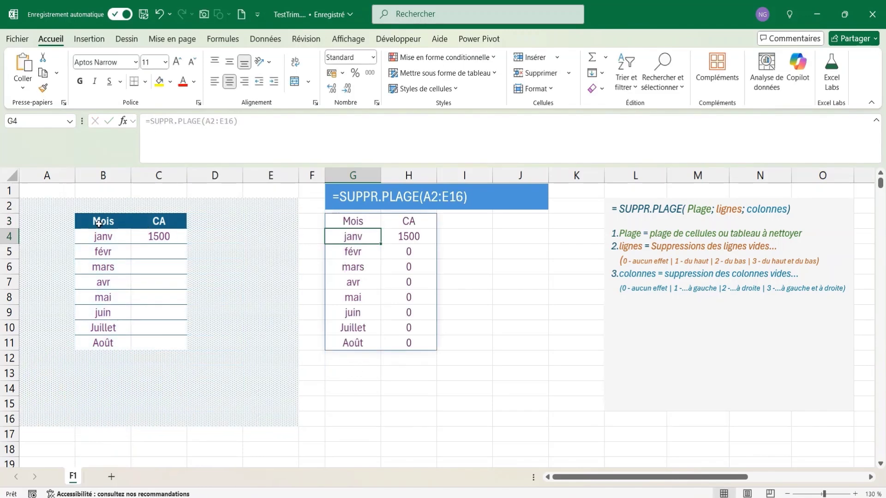
Step: Leave the row trim mode empty and set column trim mode 2 (Fin de chaîne) in G3, giving =SUPPR.PLAGE(A2:E16;;2)
{"action": "left_click", "coordinate": [348, 221]}
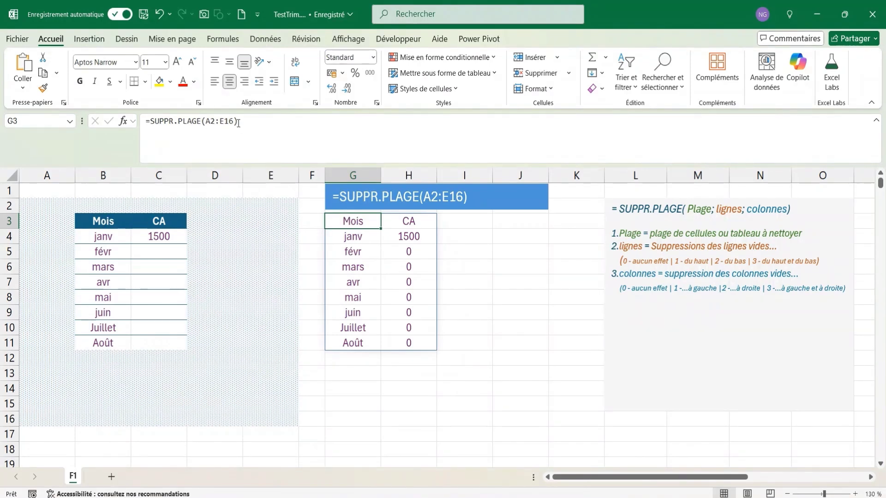
{"action": "left_click", "coordinate": [249, 138]}
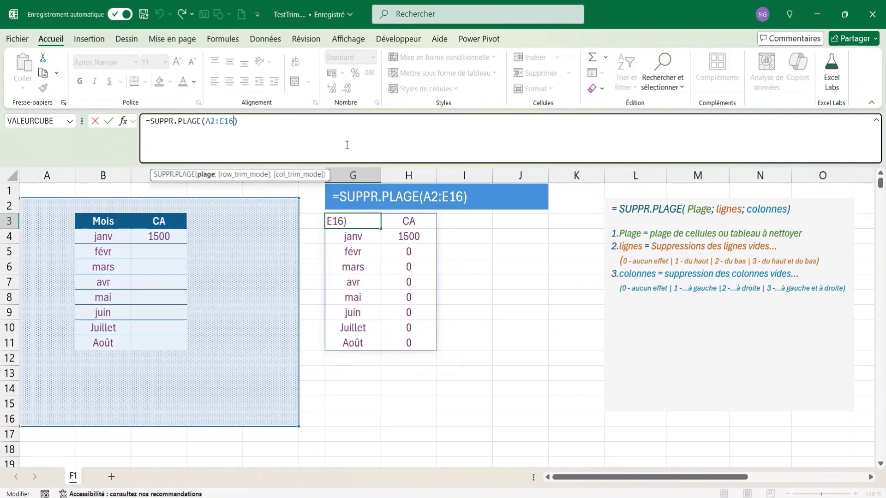
{"action": "type", "text": ";"}
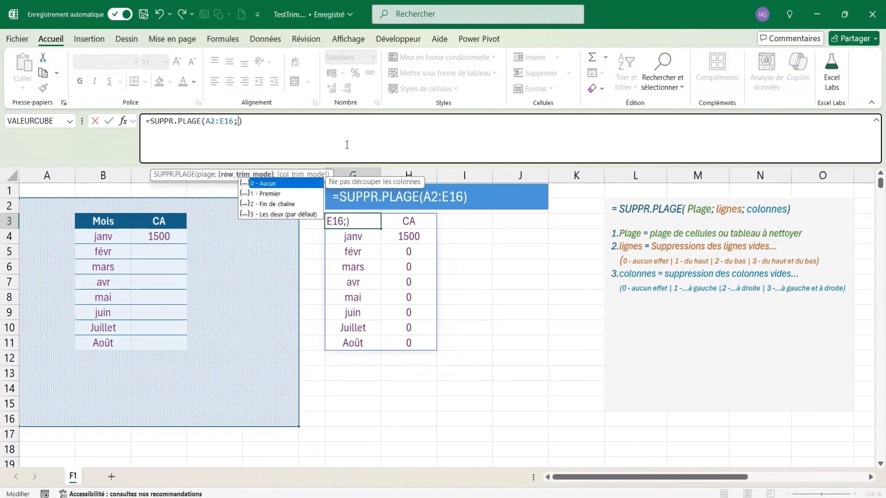
{"action": "type", "text": ";"}
{"action": "key", "text": "Down"}
{"action": "key", "text": "Down"}
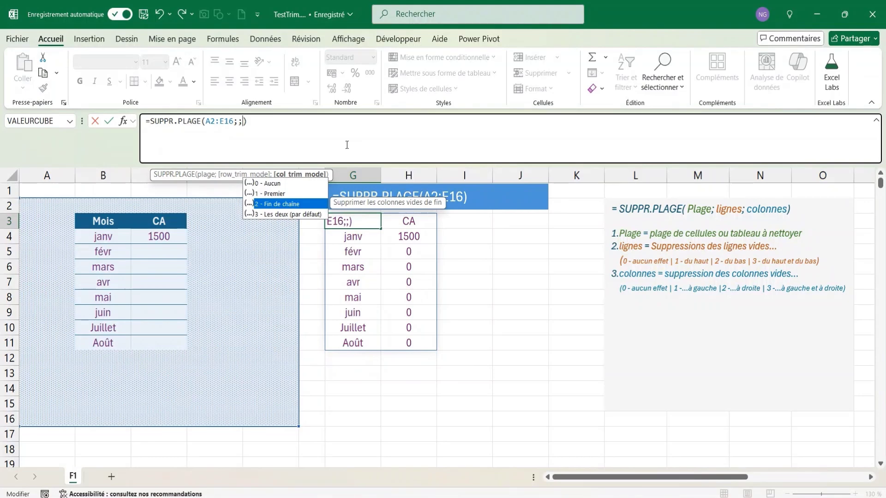
{"action": "key", "text": "Tab"}
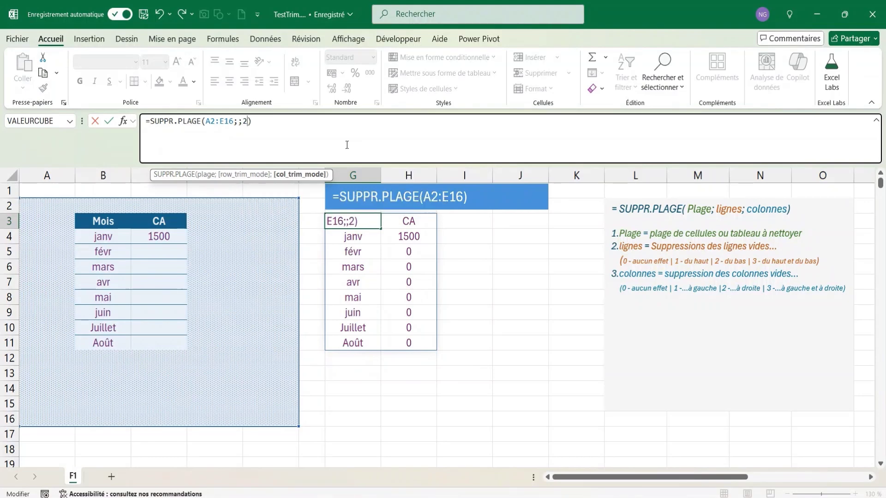
{"action": "key", "text": "Return"}
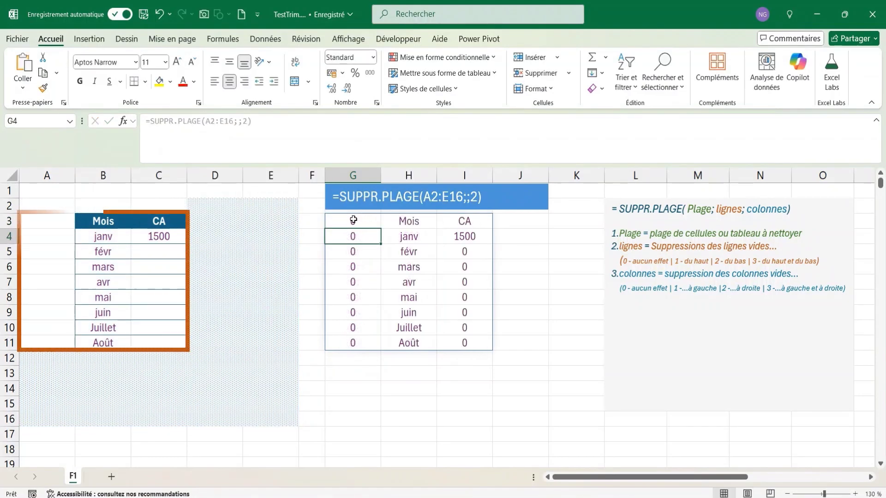
Step: Remove the column trim mode value from the G3 formula, leaving =SUPPR.PLAGE(A2:E16;;)
{"action": "left_click", "coordinate": [353, 219]}
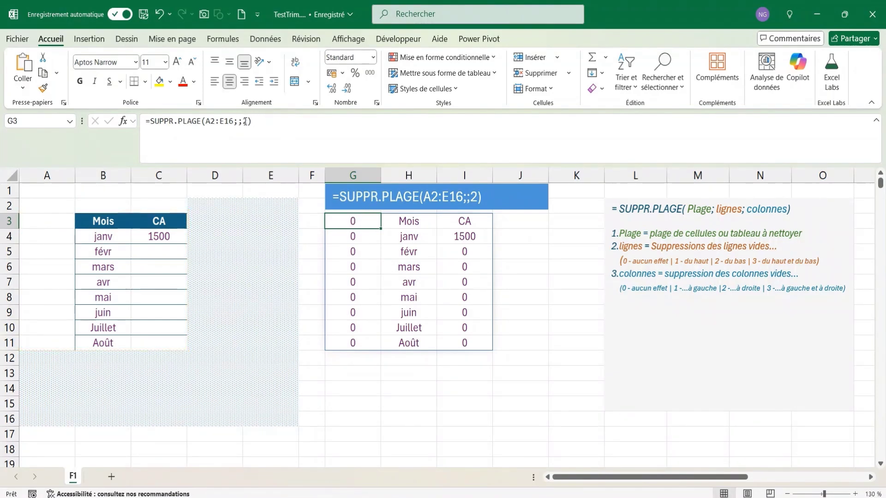
{"action": "left_click", "coordinate": [245, 121]}
{"action": "key", "text": "Delete"}
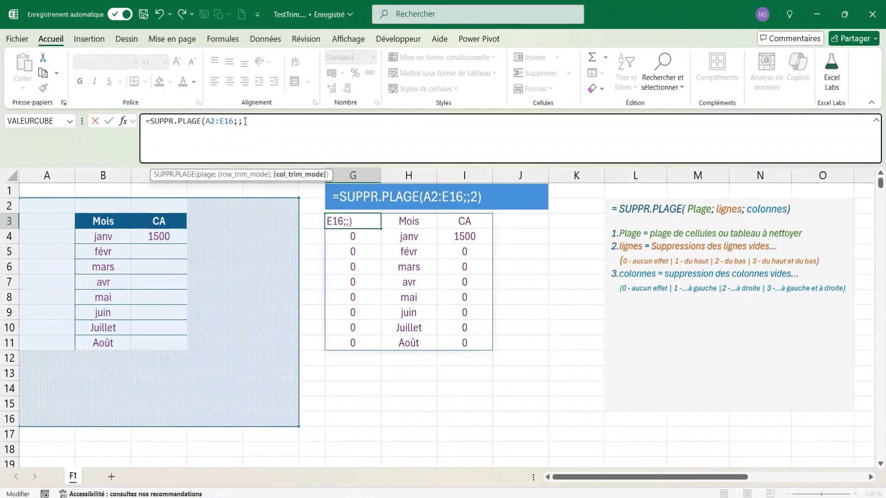
{"action": "key", "text": "Return"}
Step: Replace the SUPPR.PLAGE formula in G3 with a range reference using the end-trimming operator, =A2:.E16
{"action": "left_click", "coordinate": [347, 219]}
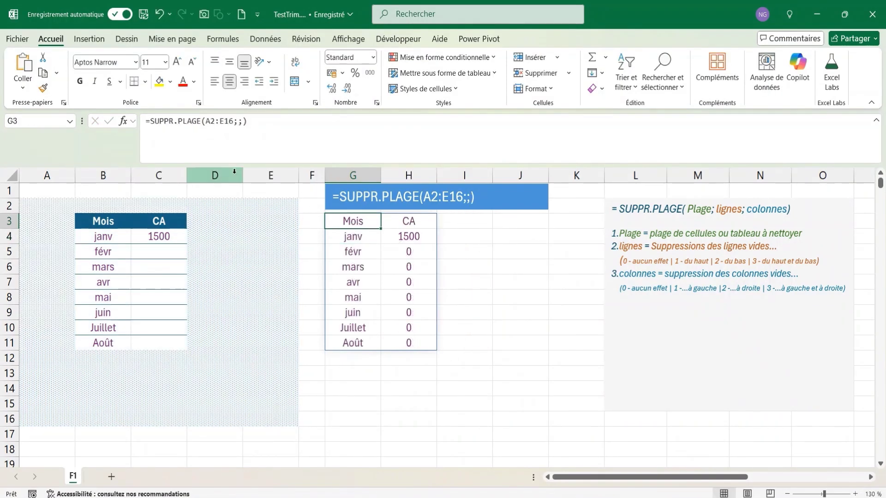
{"action": "left_click", "coordinate": [149, 124]}
{"action": "left_click_drag", "start_coordinate": [149, 124], "coordinate": [307, 122]}
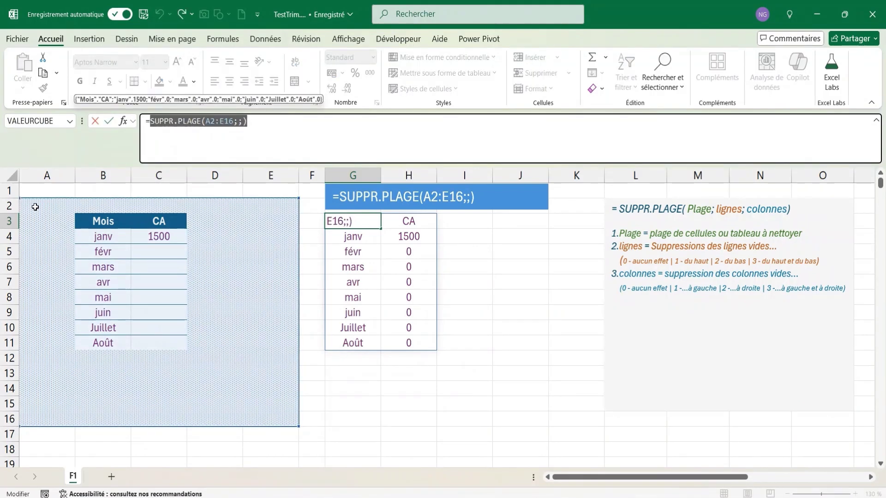
{"action": "left_click", "coordinate": [62, 207]}
{"action": "left_click_drag", "start_coordinate": [63, 207], "coordinate": [253, 419]}
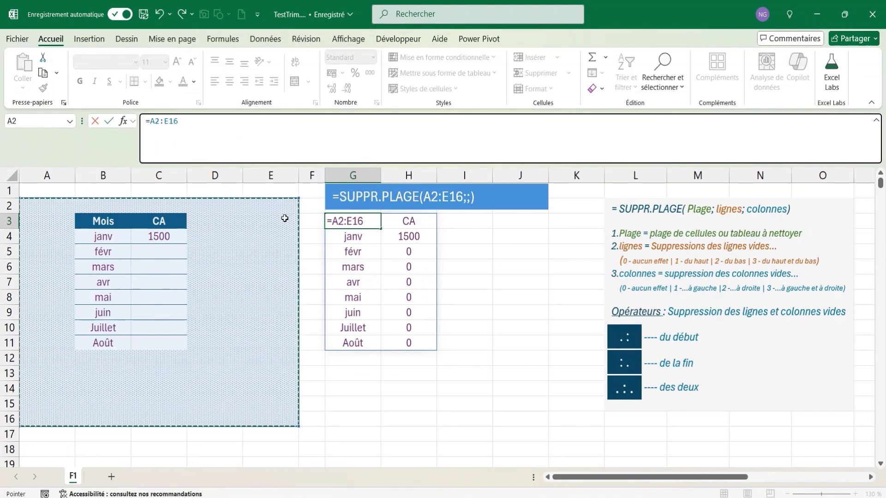
{"action": "left_click", "coordinate": [175, 121]}
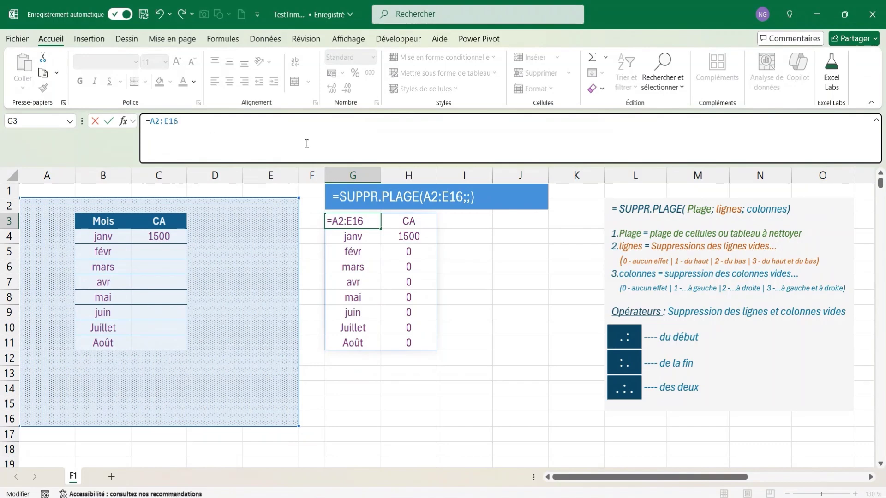
{"action": "type", "text": "."}
{"action": "key", "text": "Return"}
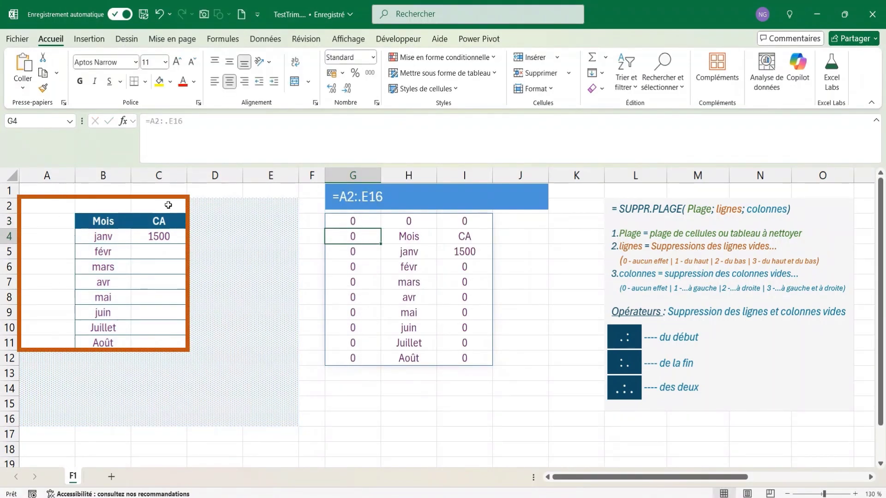
Step: Change the range operator in the G3 formula so it trims both the start and the end, giving =A2.:.E16
{"action": "left_click", "coordinate": [352, 221]}
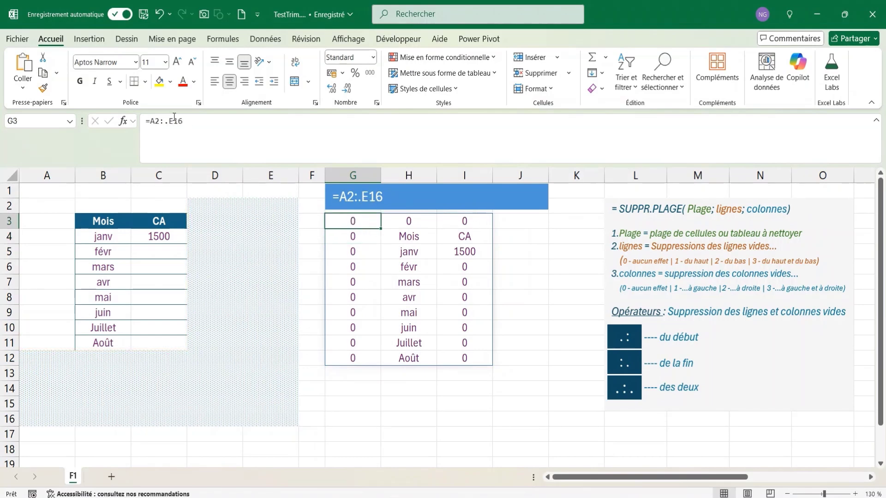
{"action": "left_click", "coordinate": [161, 121]}
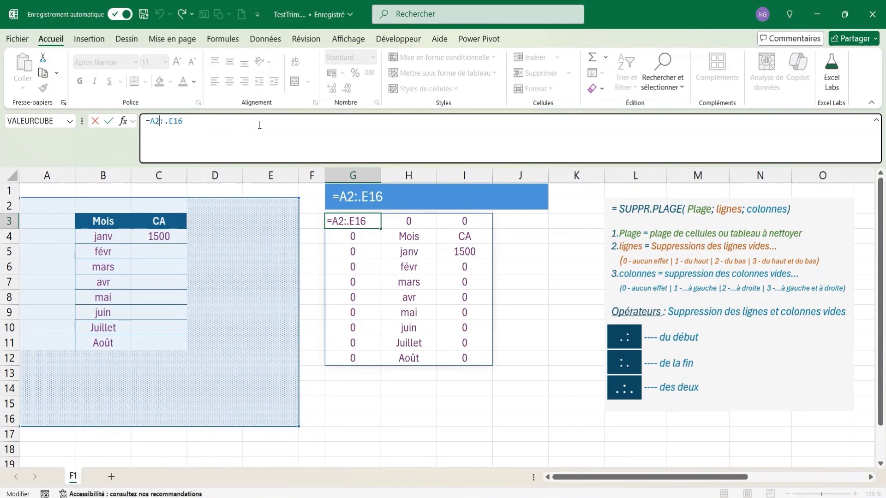
{"action": "type", "text": "."}
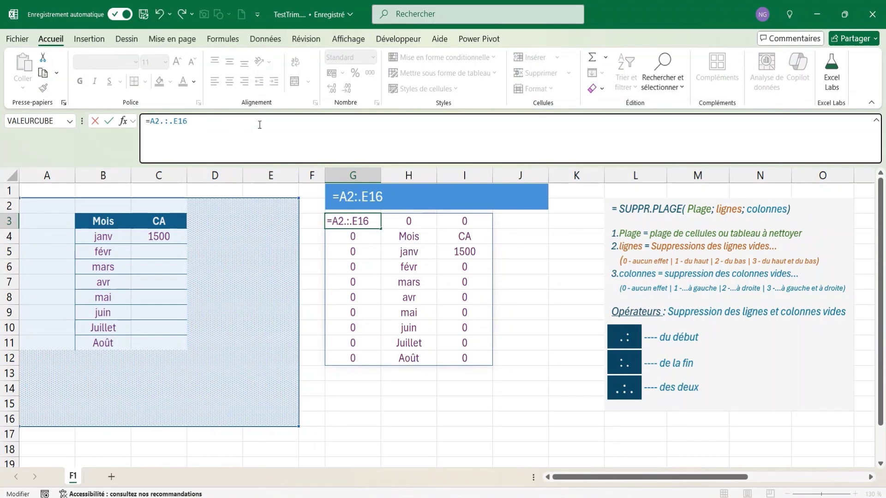
{"action": "key", "text": "Return"}
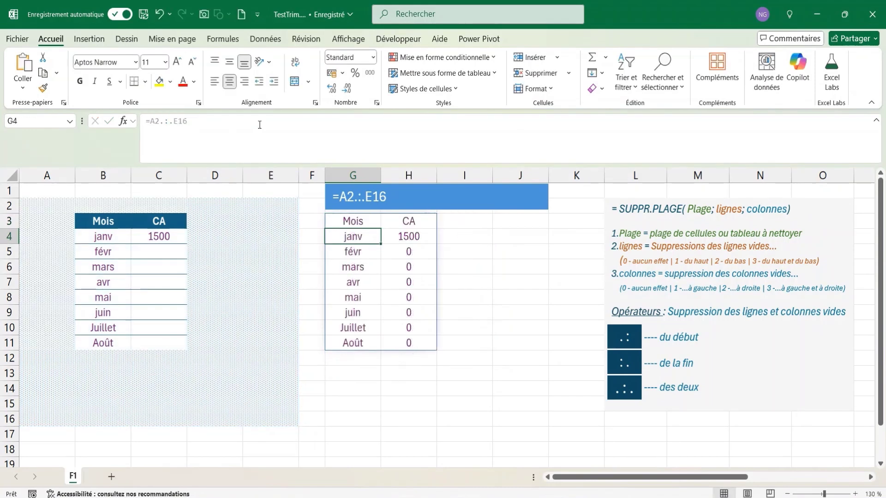
{"action": "left_click", "coordinate": [355, 223]}
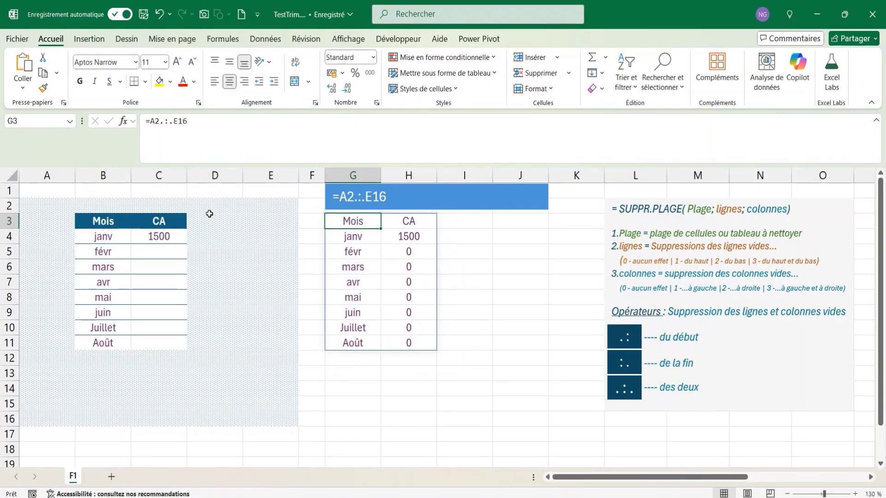
Step: Add the month Septembre in B12, directly below Août in the source table
{"action": "left_click", "coordinate": [104, 359]}
{"action": "type", "text": "Se"}
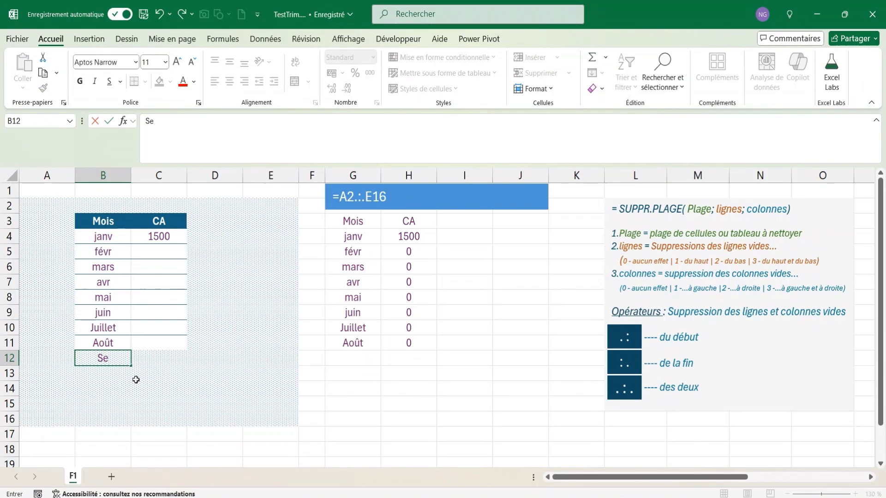
{"action": "type", "text": "ptembre"}
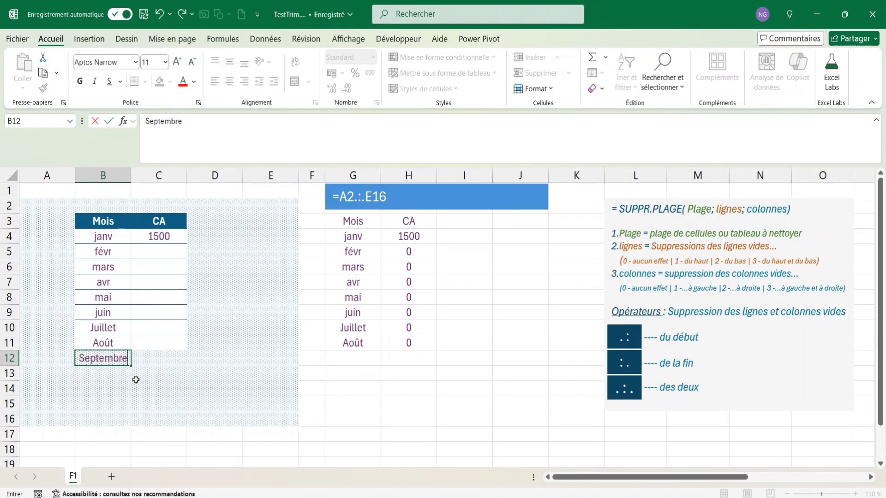
{"action": "key", "text": "Return"}
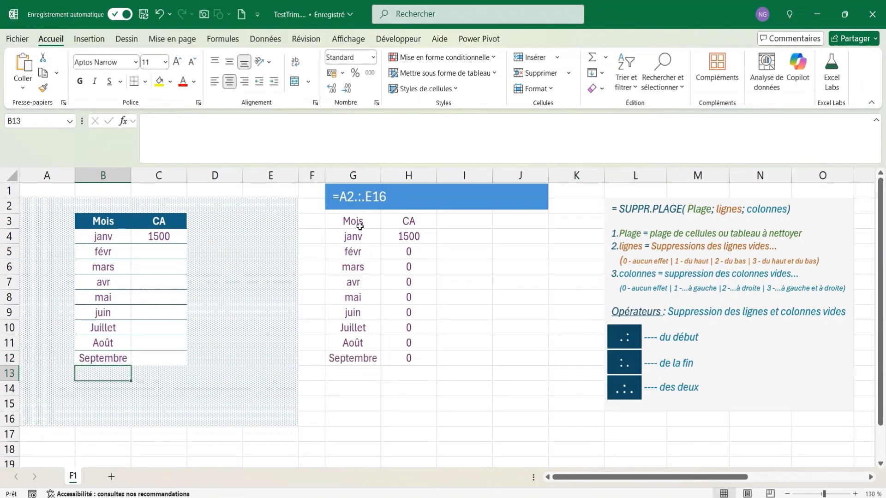
Step: Replace the trimmed range in the G3 formula with the plain range B3 to D15, giving =B3:D15
{"action": "left_click", "coordinate": [355, 223]}
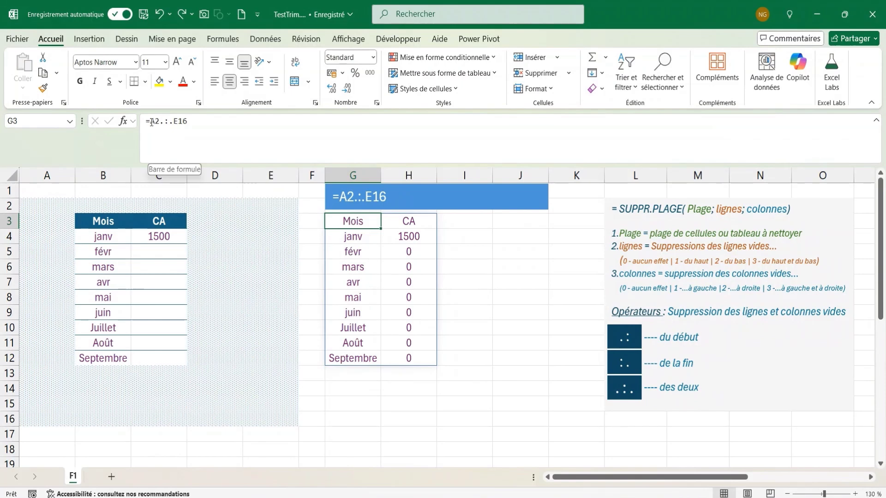
{"action": "left_click_drag", "start_coordinate": [150, 121], "coordinate": [187, 121]}
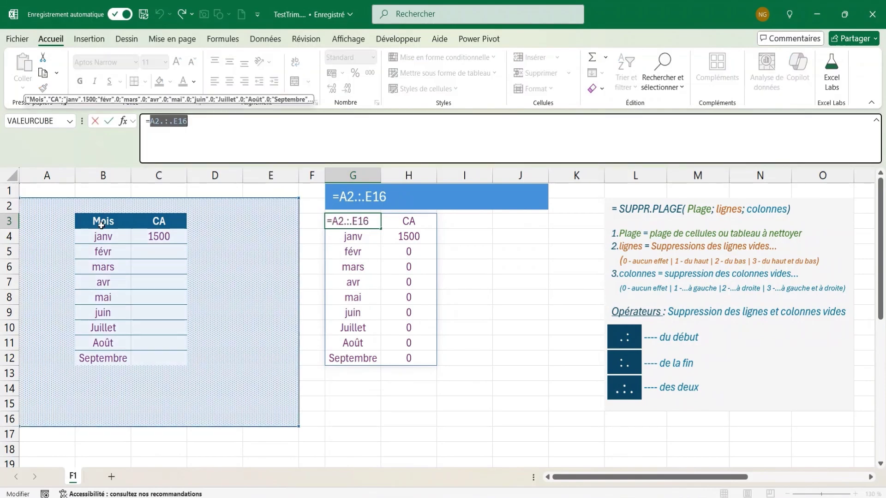
{"action": "left_click_drag", "start_coordinate": [101, 221], "coordinate": [218, 407]}
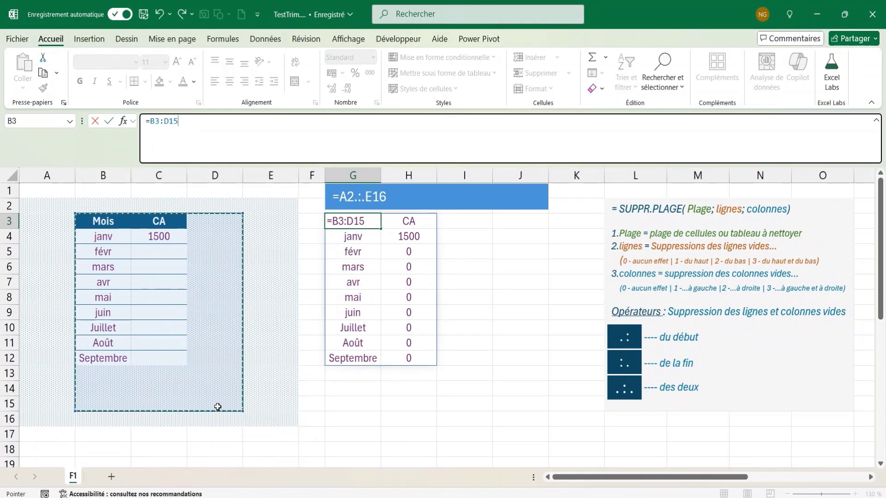
{"action": "key", "text": "Return"}
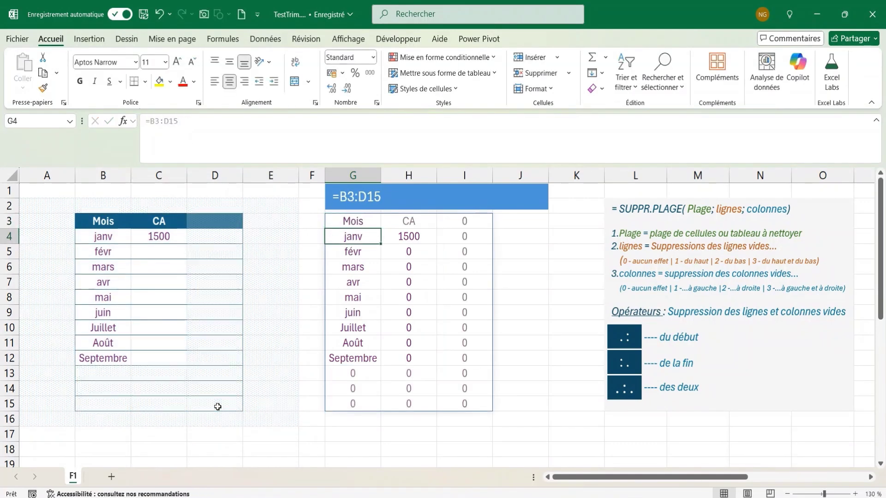
Step: Rewrite the G3 formula to extend from B3 to an end-trimmed range of the value columns, giving =B3:(C3:.D15)
{"action": "left_click", "coordinate": [358, 222]}
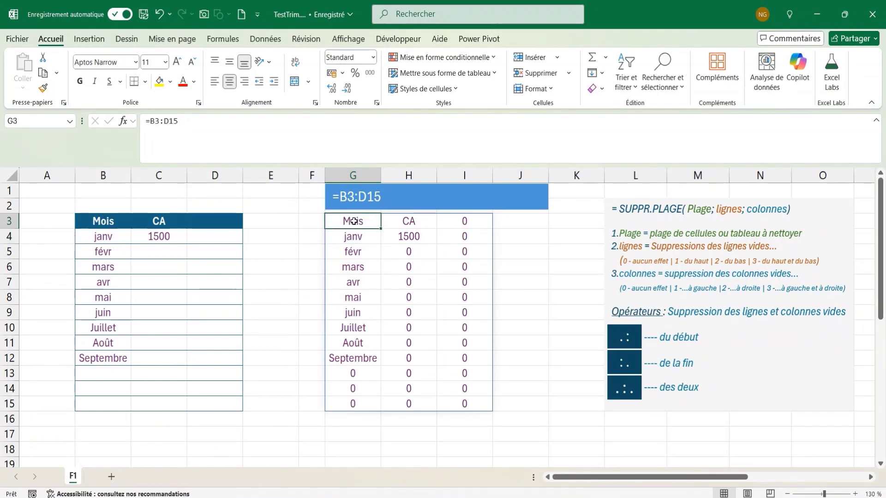
{"action": "left_click", "coordinate": [165, 121]}
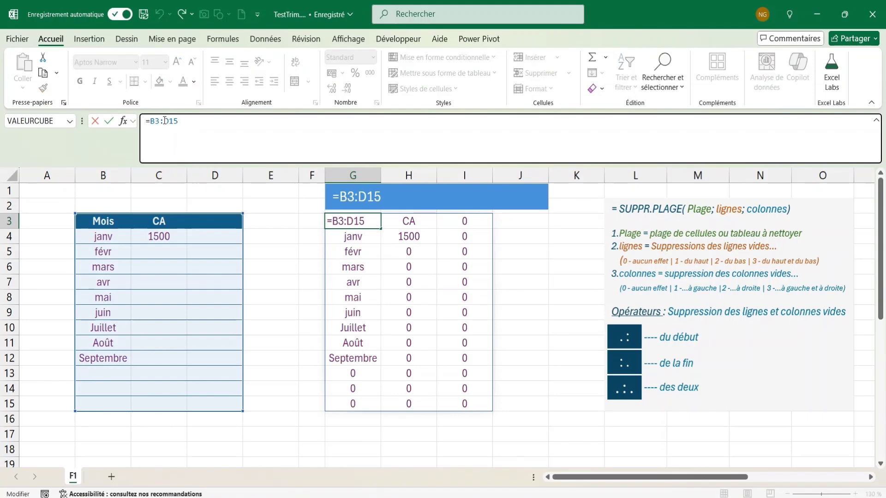
{"action": "type", "text": "("}
{"action": "left_click_drag", "start_coordinate": [169, 120], "coordinate": [183, 121]}
{"action": "left_click_drag", "start_coordinate": [159, 224], "coordinate": [225, 401]}
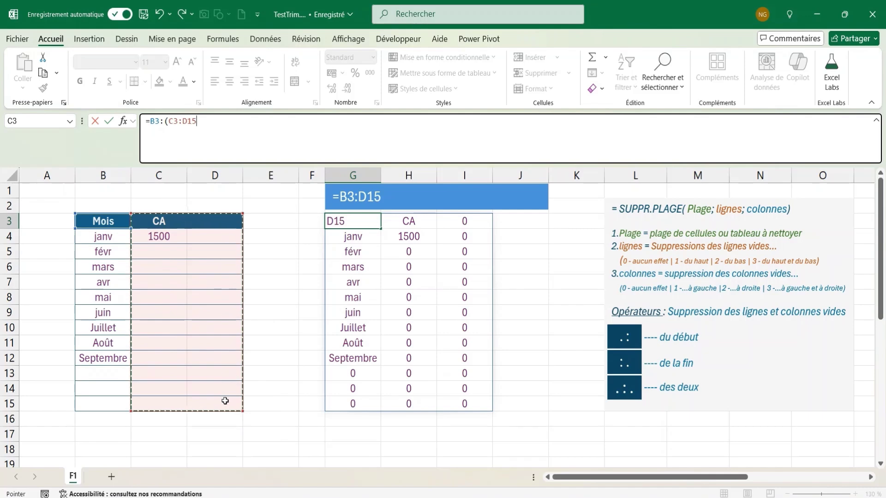
{"action": "type", "text": ")"}
{"action": "left_click", "coordinate": [184, 121]}
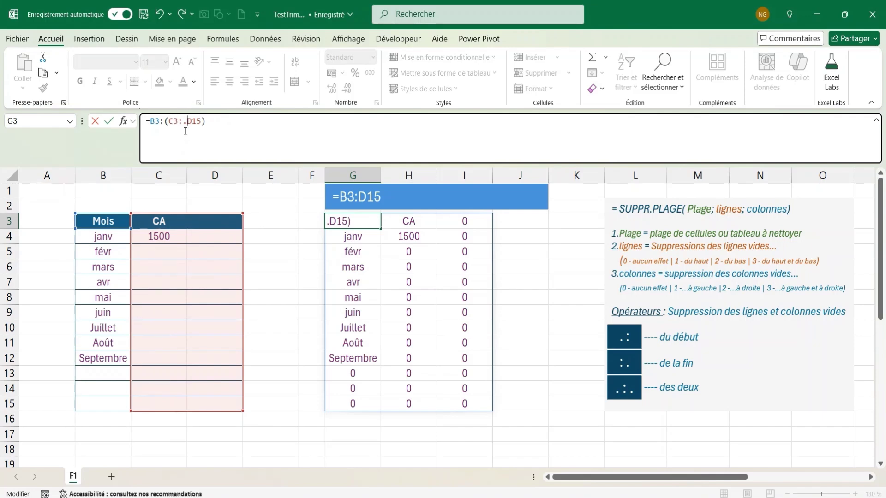
{"action": "key", "text": "Return"}
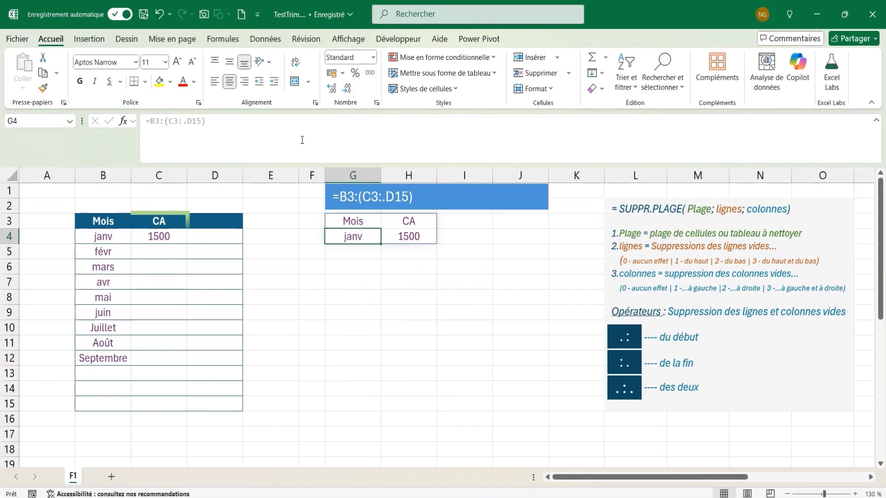
Step: Enter the CA values 2500 for févr and 3000 for mars in C5 and C6, and select G3
{"action": "left_click", "coordinate": [175, 252]}
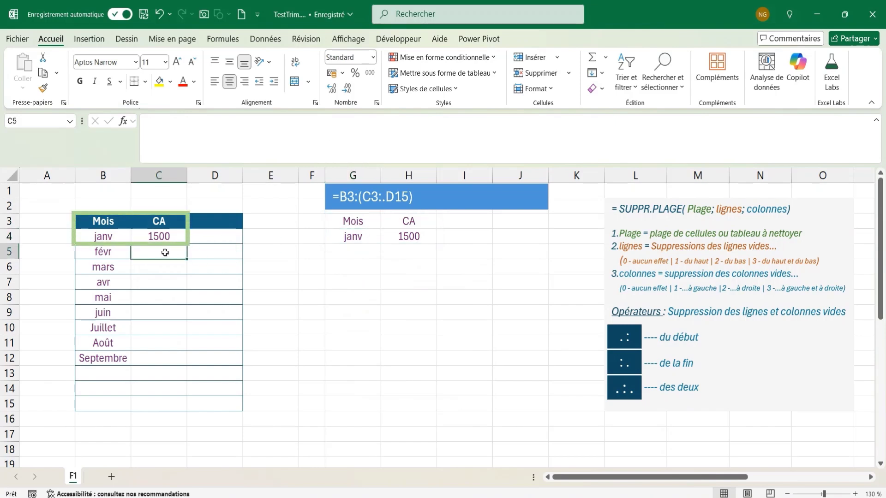
{"action": "type", "text": "2"}
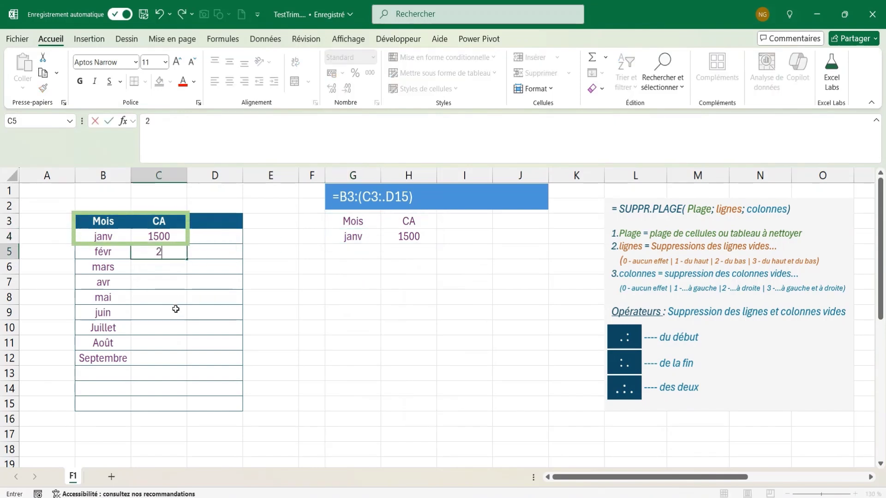
{"action": "type", "text": "500"}
{"action": "key", "text": "Return"}
{"action": "type", "text": "3000"}
{"action": "key", "text": "Return"}
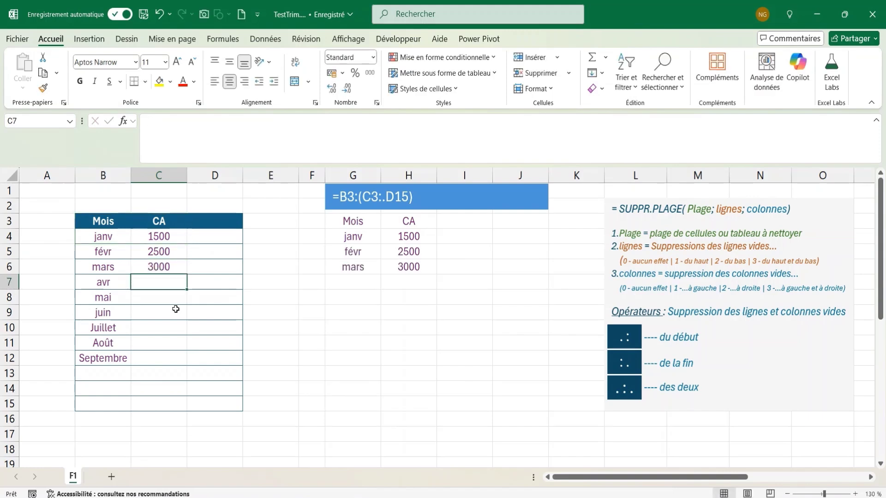
{"action": "left_click", "coordinate": [351, 224]}
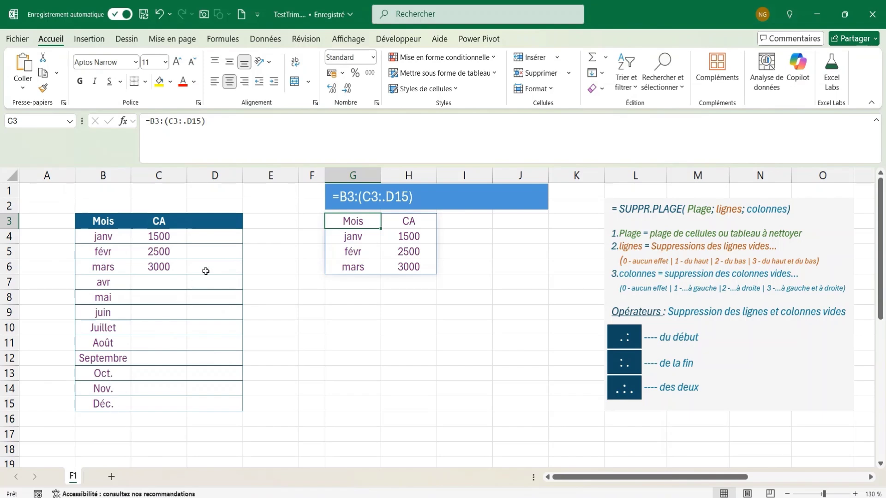
Step: Enter the header Cumul in D3 of the source table
{"action": "left_click", "coordinate": [214, 226]}
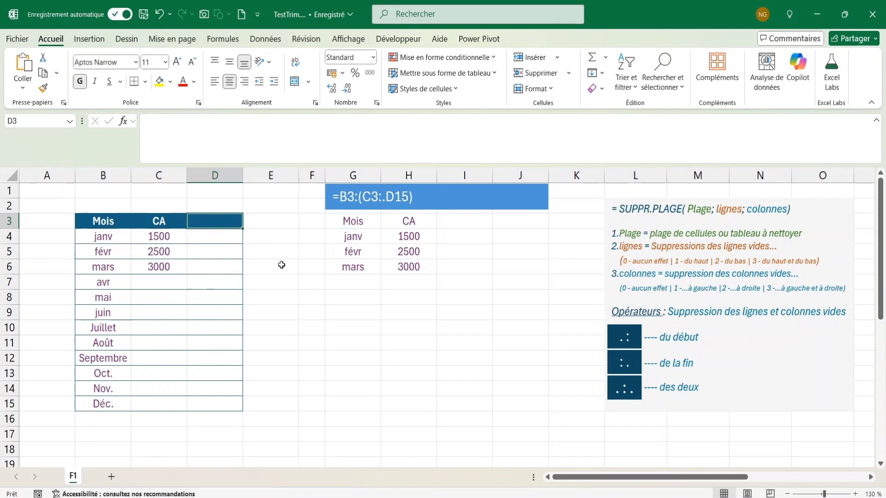
{"action": "type", "text": "Cumul"}
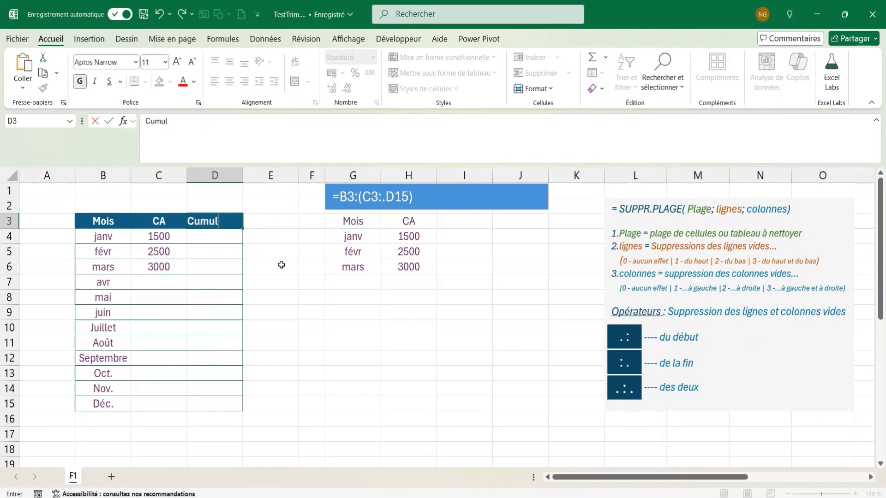
{"action": "key", "text": "Return"}
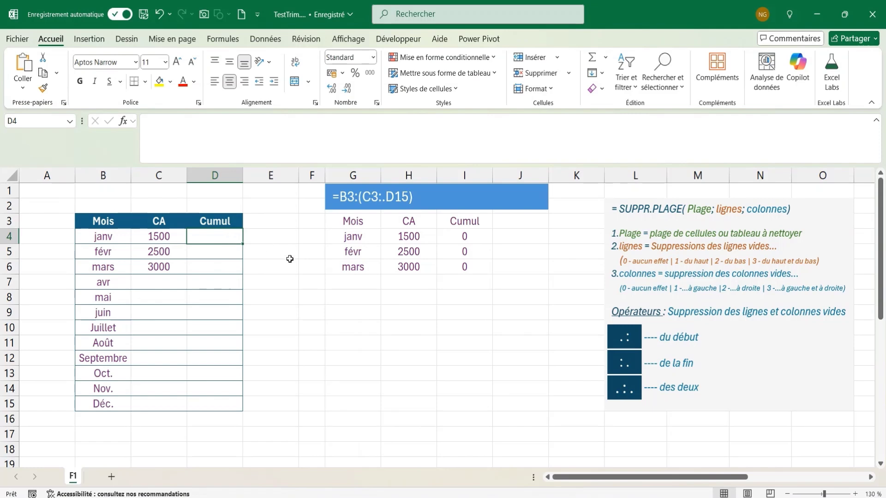
Step: Enter a running-total formula in D4 that accumulates the CA column from an initial value of 0, =SCAN(0;C4:C15;SOMME)
{"action": "type", "text": "=scan"}
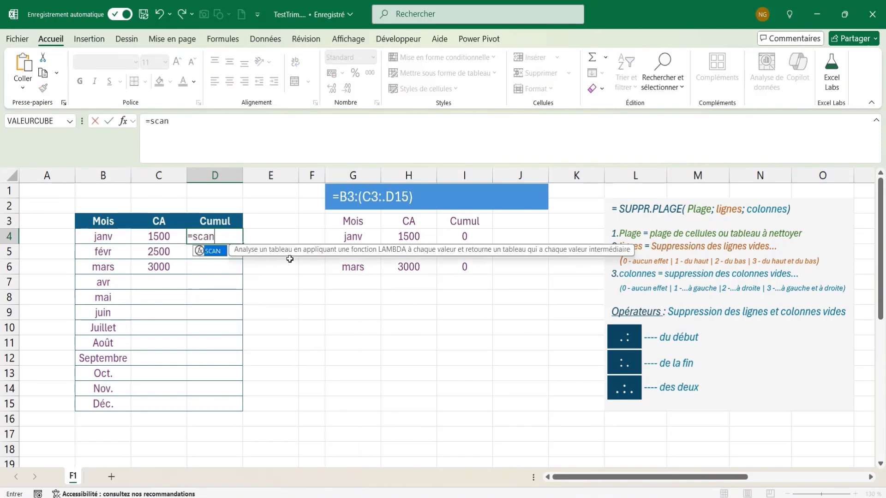
{"action": "type", "text": "(0"}
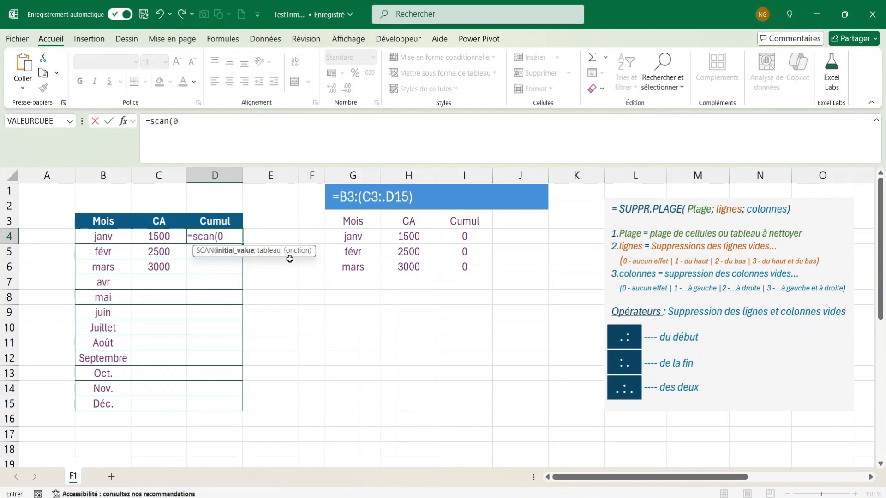
{"action": "type", "text": ";"}
{"action": "left_click_drag", "start_coordinate": [161, 235], "coordinate": [163, 404]}
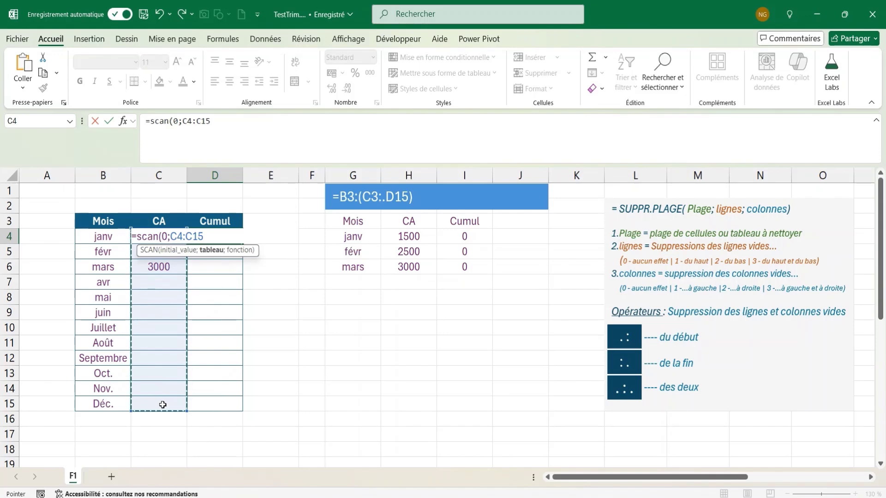
{"action": "type", "text": ";"}
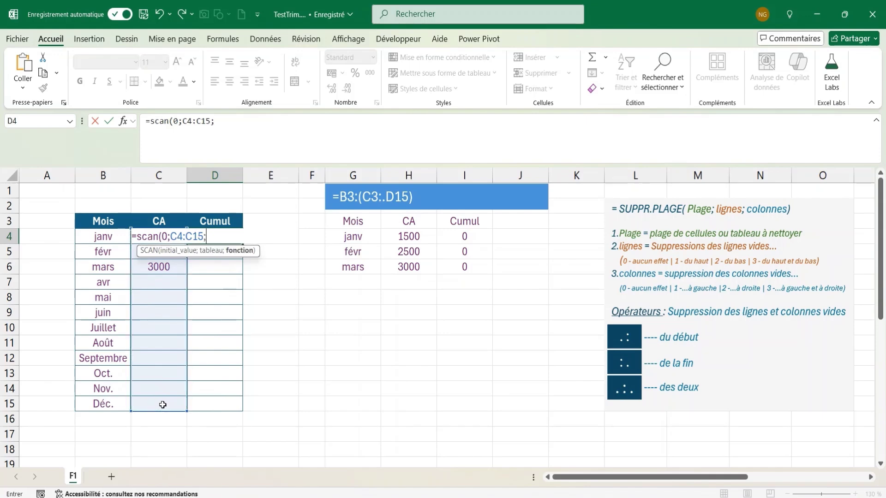
{"action": "type", "text": "somme"}
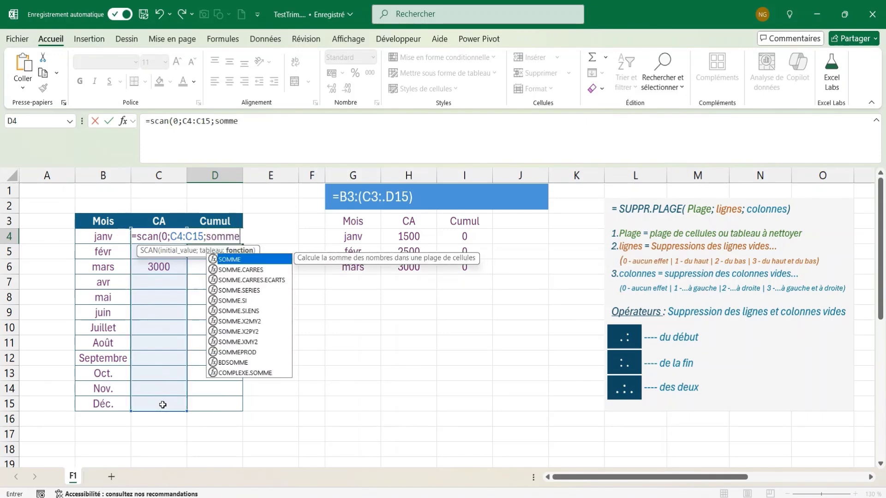
{"action": "type", "text": ")"}
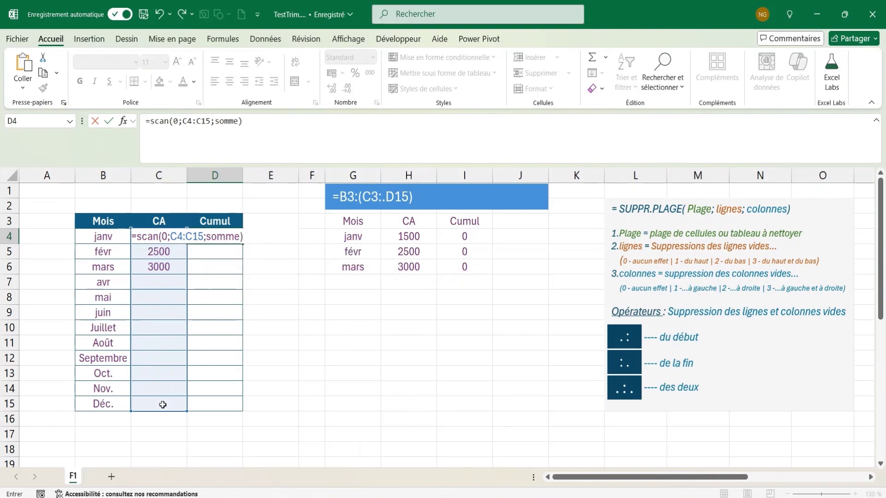
{"action": "key", "text": "Return"}
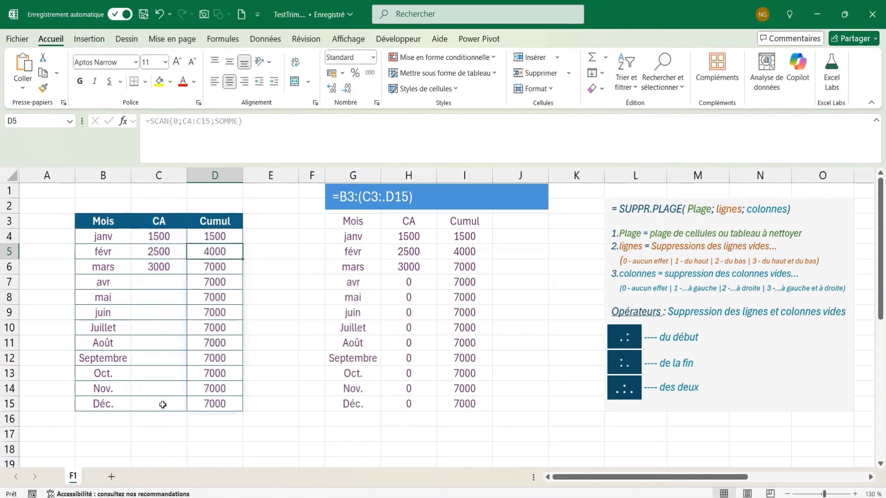
{"action": "left_click", "coordinate": [223, 267]}
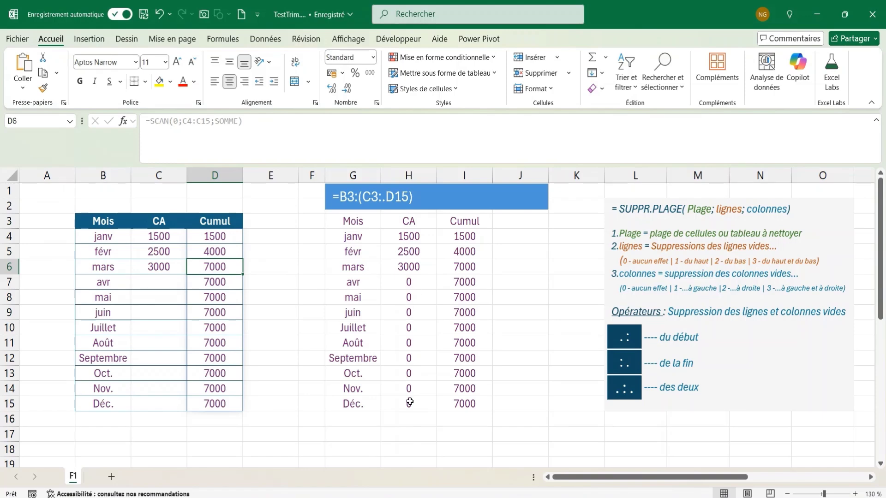
Step: Trim the trailing empty rows from the SCAN range in the D4 running-total formula, giving =SCAN(0;C4:.C15;SOMME)
{"action": "left_click", "coordinate": [217, 234]}
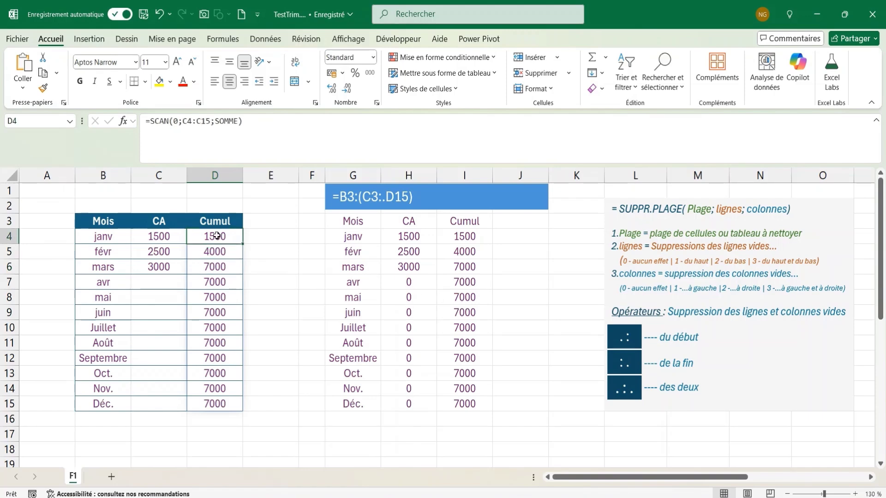
{"action": "left_click", "coordinate": [199, 123]}
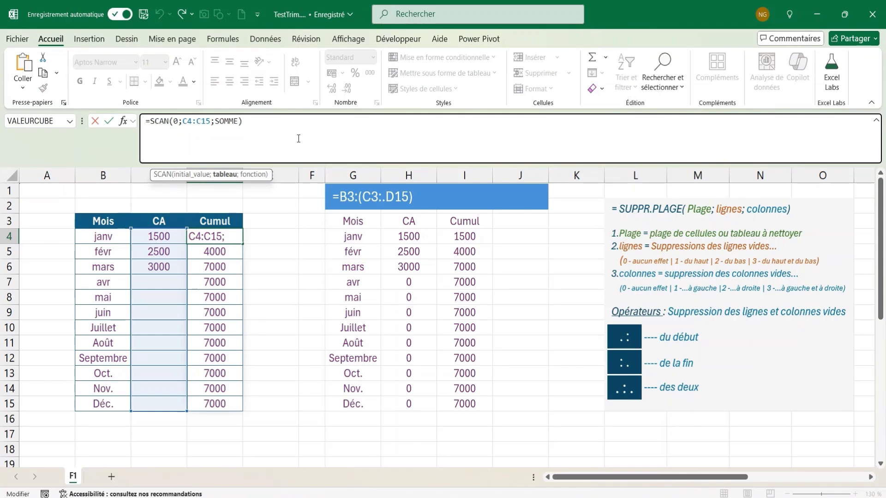
{"action": "type", "text": "."}
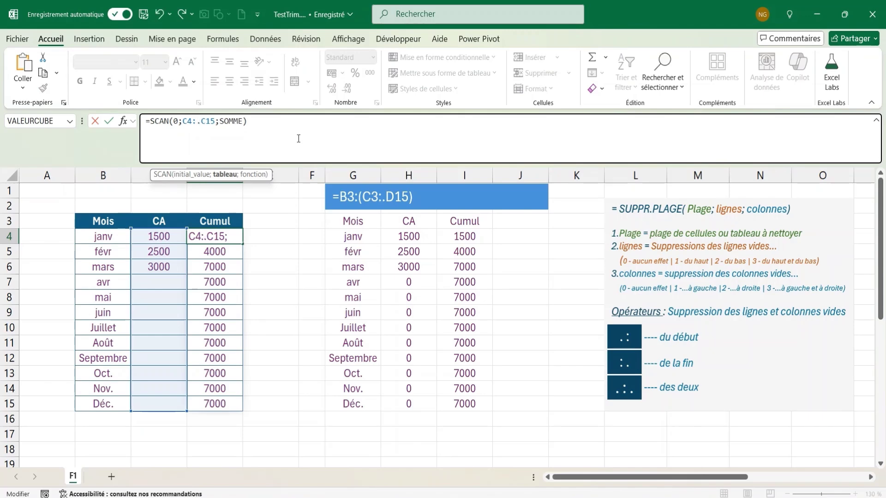
{"action": "key", "text": "Return"}
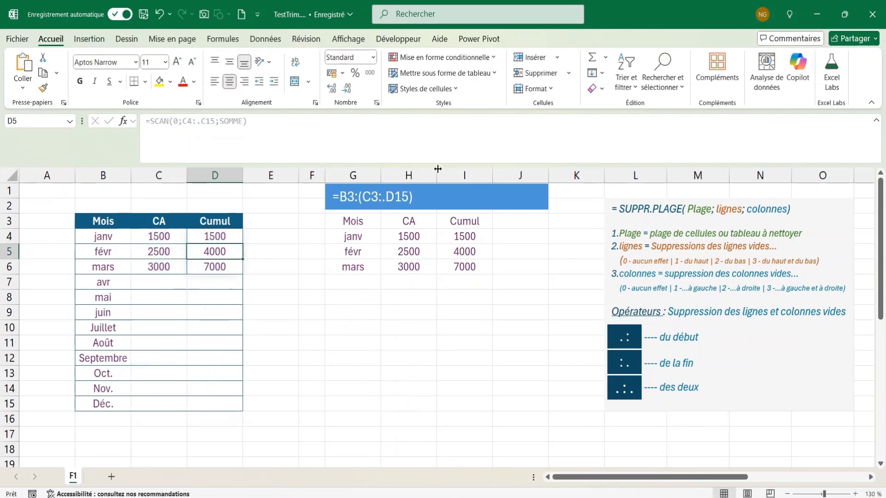
Step: Enter the CA values 2000 for avr and 1500 for mai in C7 and C8, and review the formulas in D4 and G3
{"action": "left_click", "coordinate": [160, 286]}
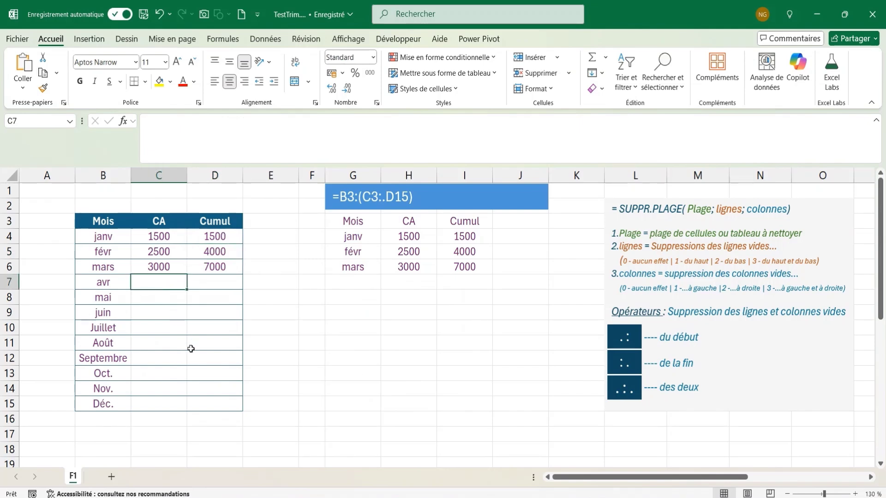
{"action": "type", "text": "2000"}
{"action": "key", "text": "Return"}
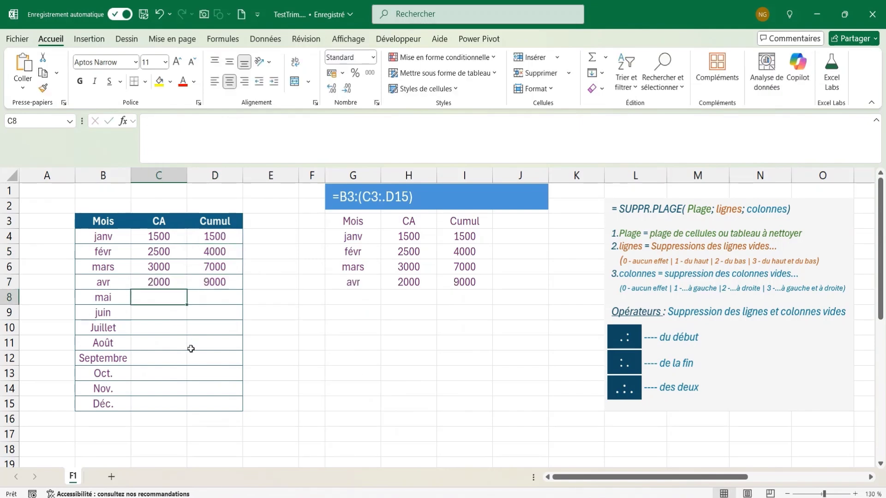
{"action": "type", "text": "1500"}
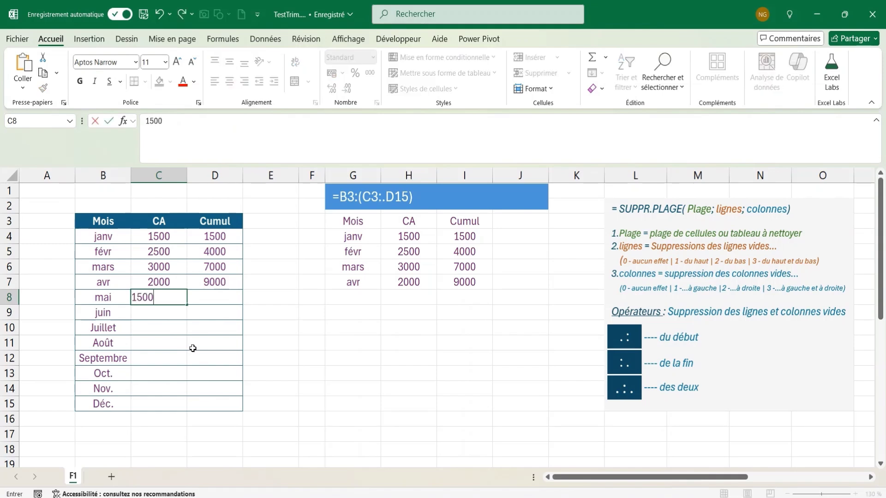
{"action": "key", "text": "Return"}
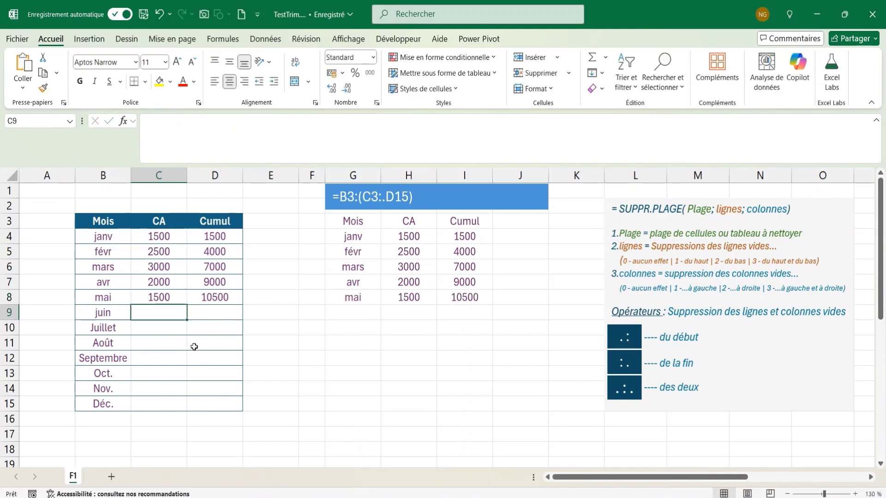
{"action": "left_click", "coordinate": [222, 237]}
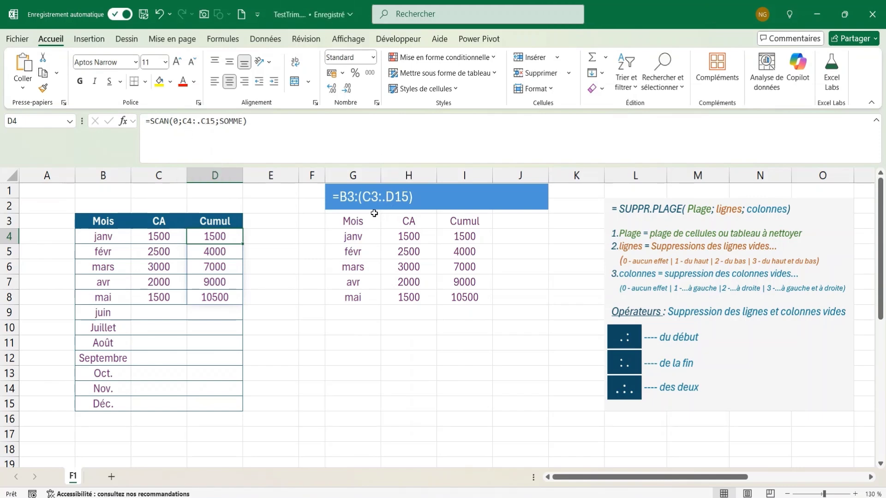
{"action": "left_click", "coordinate": [354, 222]}
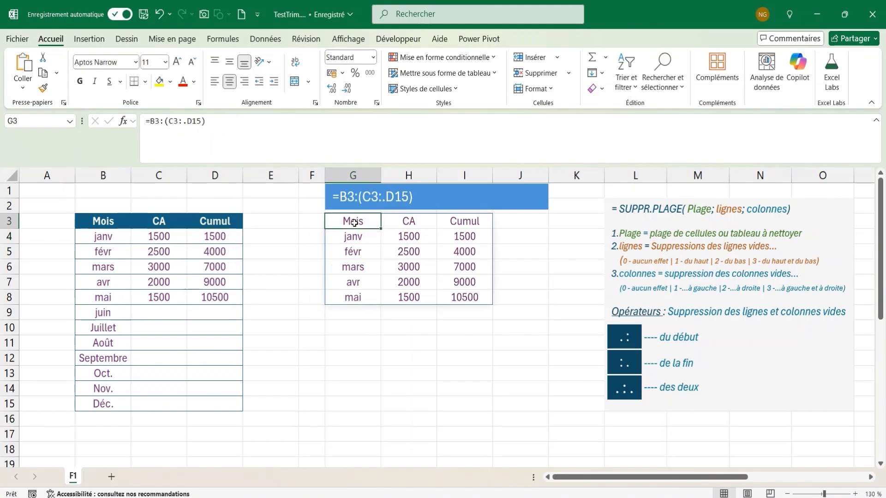